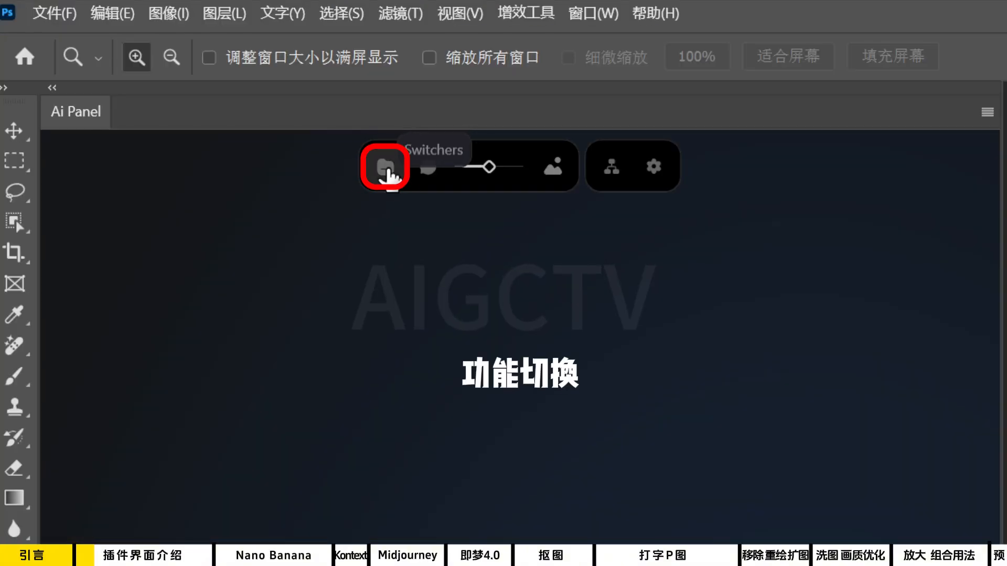
# Examine the AI panel's mode switching, text prompt, slider, image input, workflow and settings controls.
pyautogui.click(387, 169)
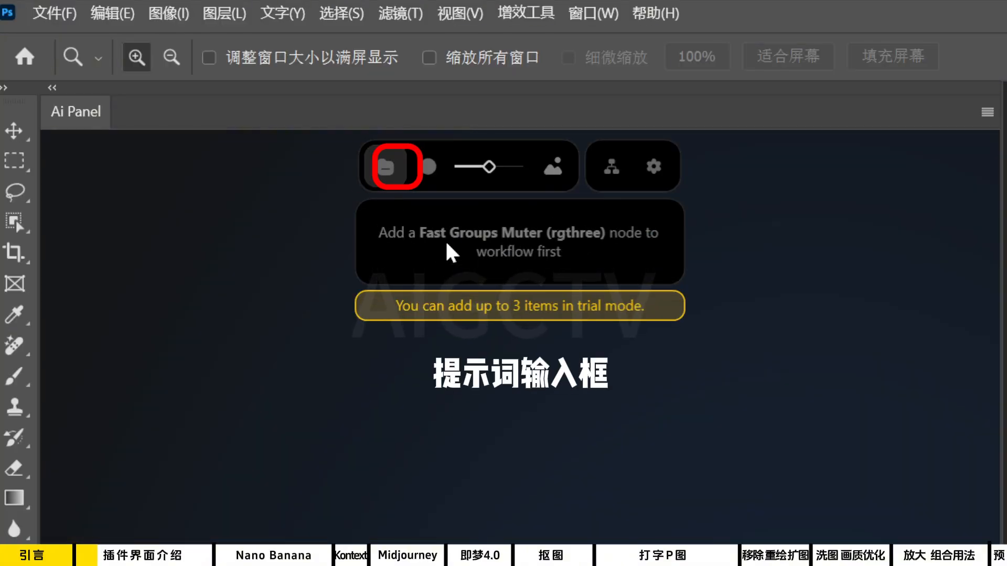
pyautogui.click(428, 169)
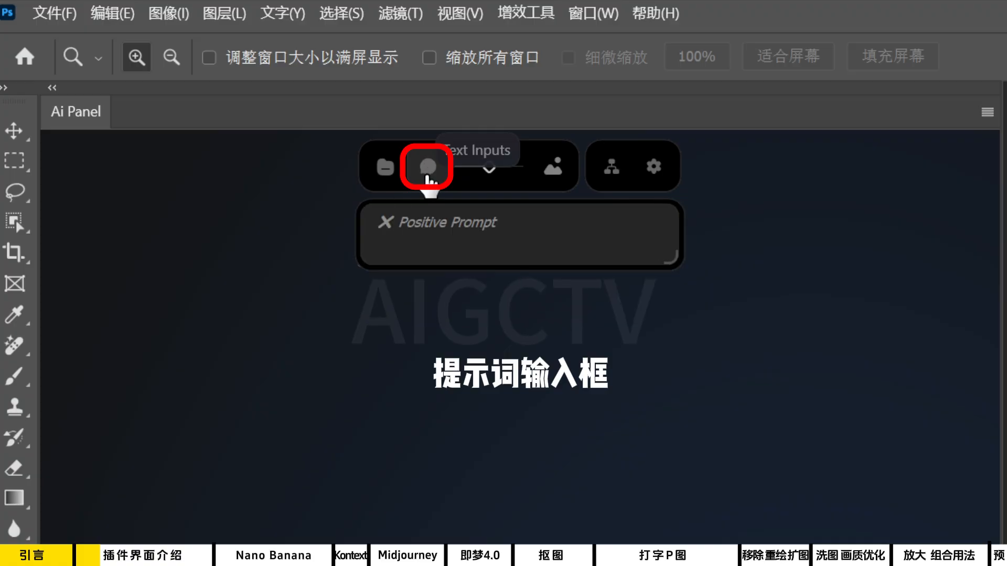
pyautogui.moveTo(493, 165)
pyautogui.mouseDown()
pyautogui.moveTo(469, 166)
pyautogui.moveTo(502, 166)
pyautogui.moveTo(484, 167)
pyautogui.mouseUp()
pyautogui.click(493, 206)
pyautogui.moveTo(446, 240); pyautogui.dragTo(504, 242)
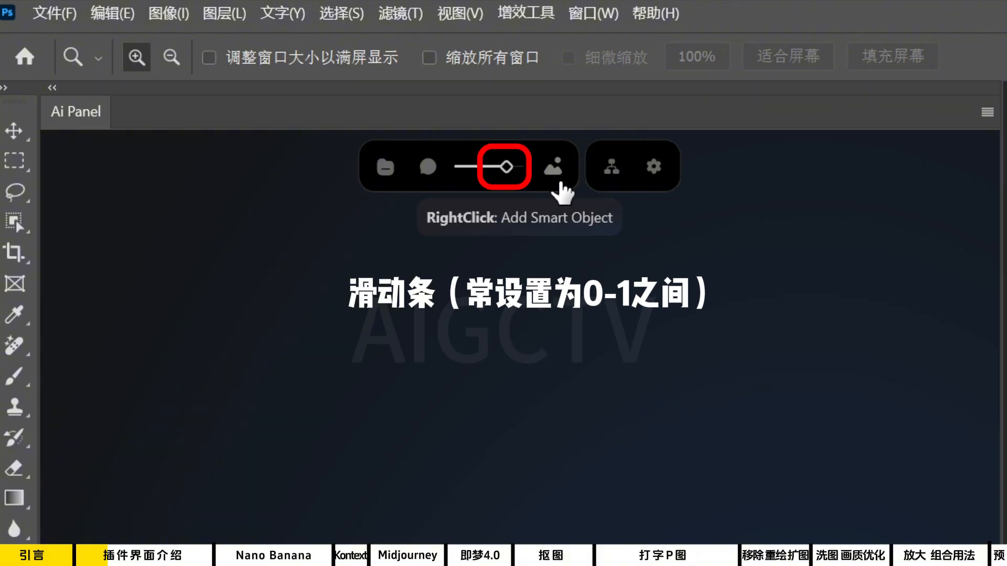
pyautogui.click(559, 167)
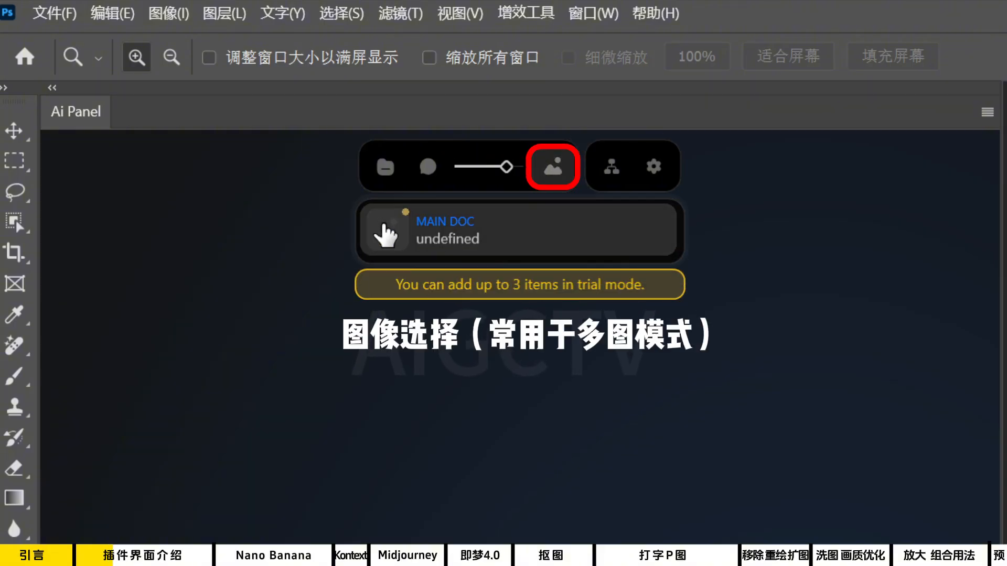
pyautogui.click(555, 169)
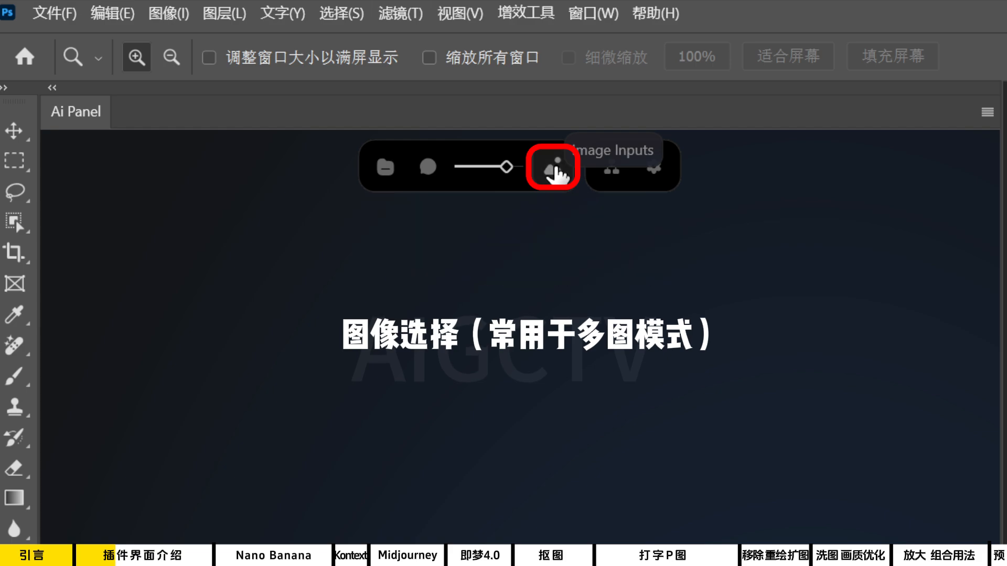
pyautogui.click(611, 169)
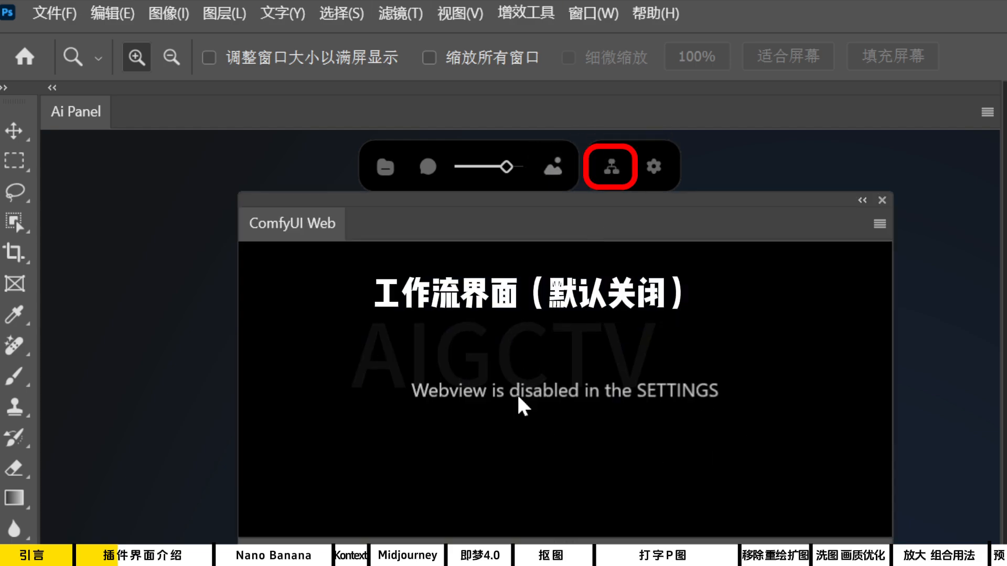
pyautogui.click(612, 168)
pyautogui.click(653, 168)
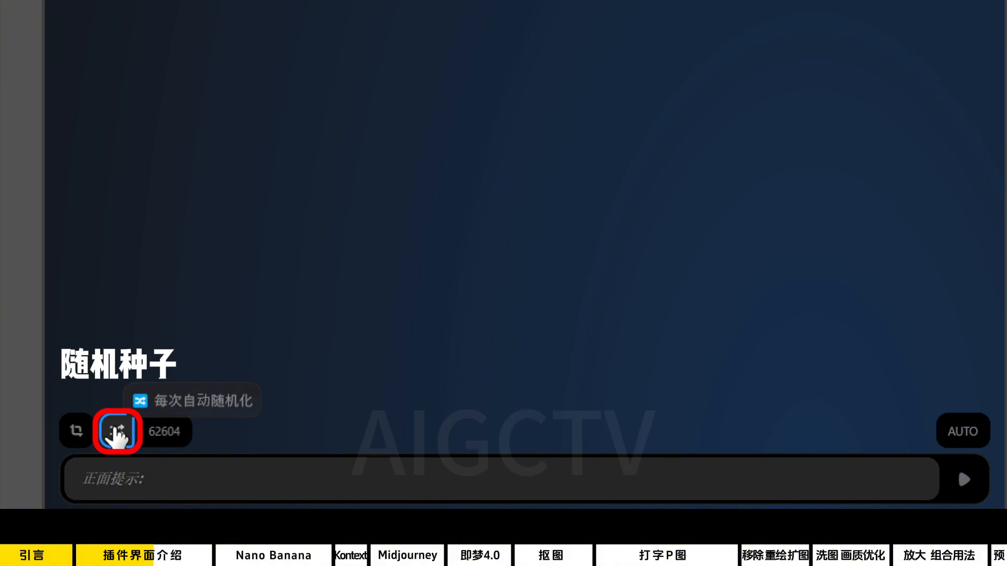
# Try out the seed randomizing, the automatic rendering on Photoshop changes and the positive prompt field.
pyautogui.click(157, 441)
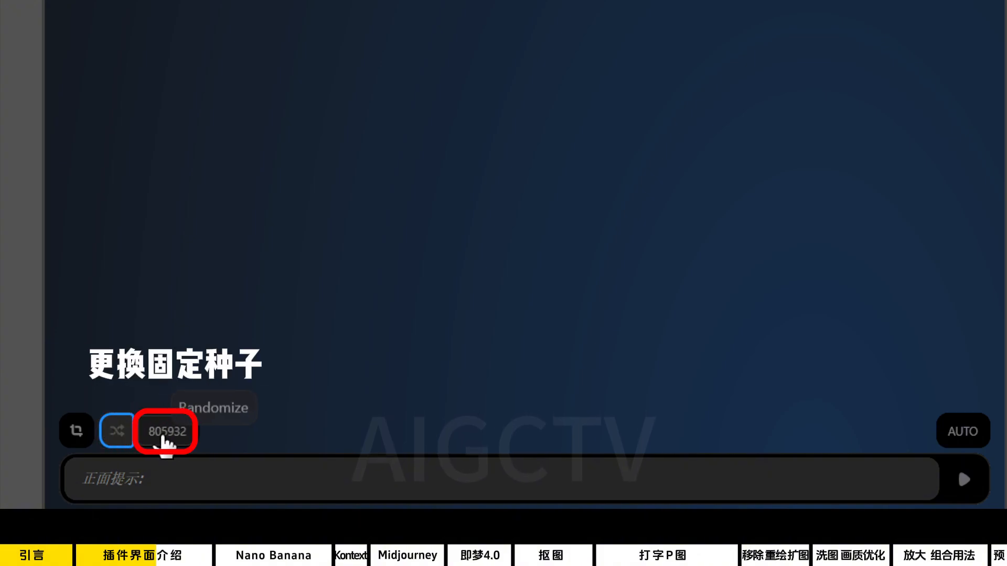
pyautogui.click(163, 441)
pyautogui.click(965, 433)
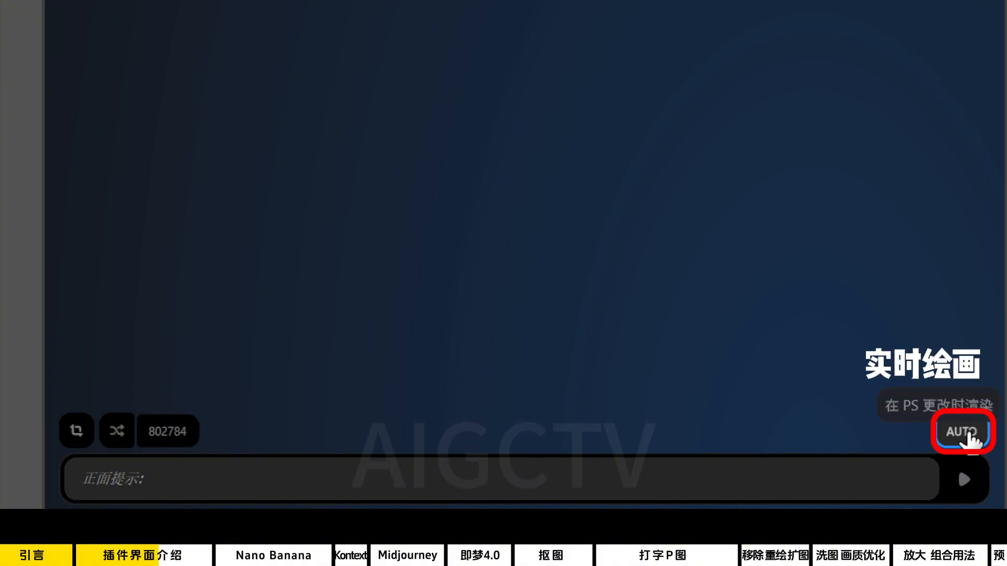
pyautogui.click(683, 488)
pyautogui.write('AIGCTV')
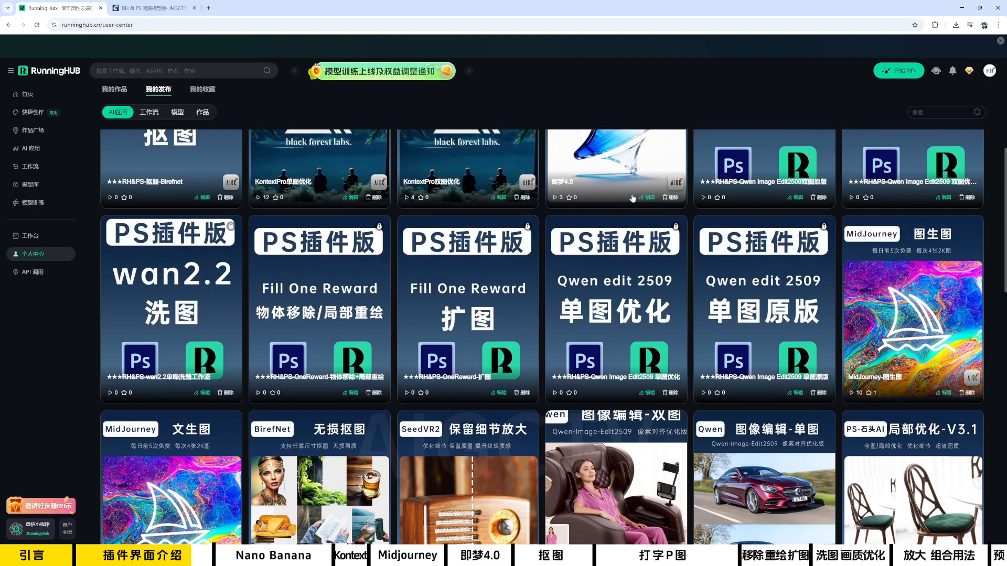
# Switch to RunningHub and look through the task list beside the Nano-Banana打字p图 app.
pyautogui.scroll(4, 441, 264)
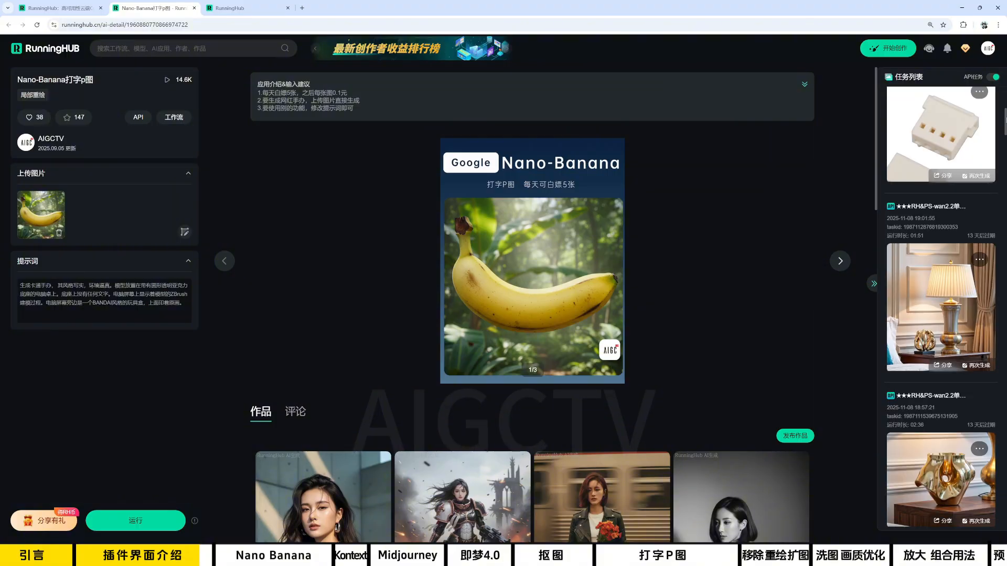
pyautogui.scroll(-15, 941, 310)
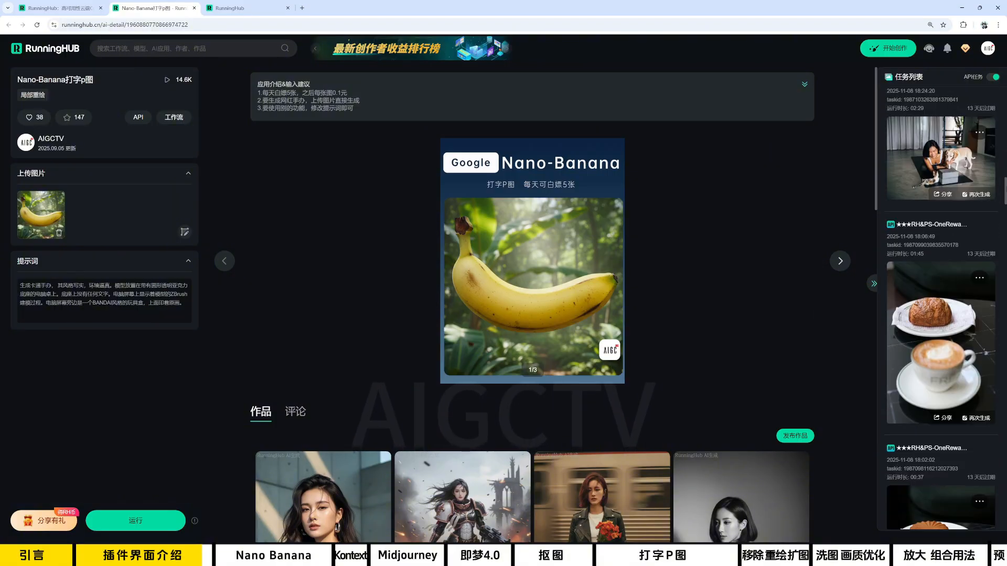
pyautogui.scroll(-10, 941, 309)
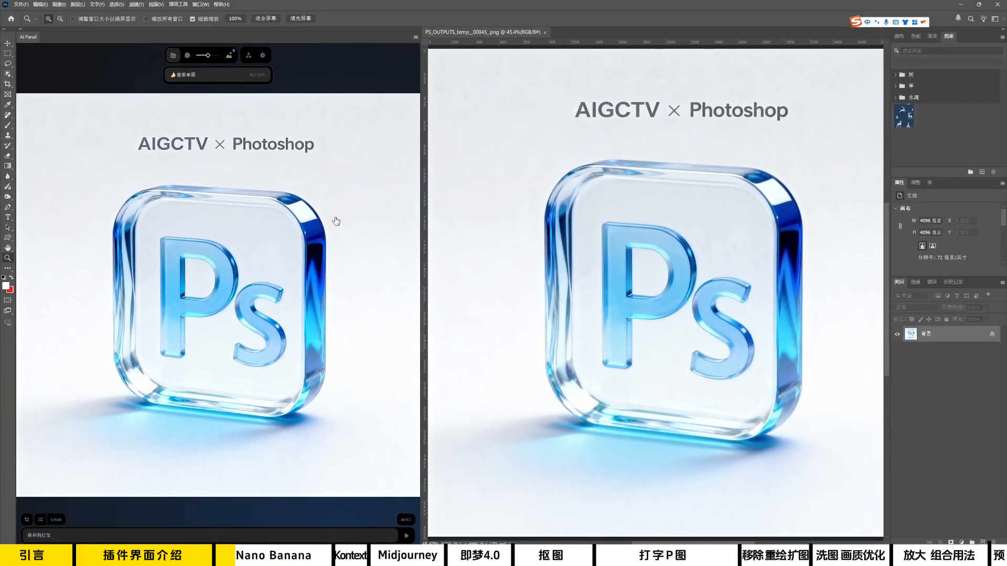
# Restyle the glass Ps icon image with the prompt 把图像变成毛绒风格 and add the result to the document as a layer.
pyautogui.write('刻')
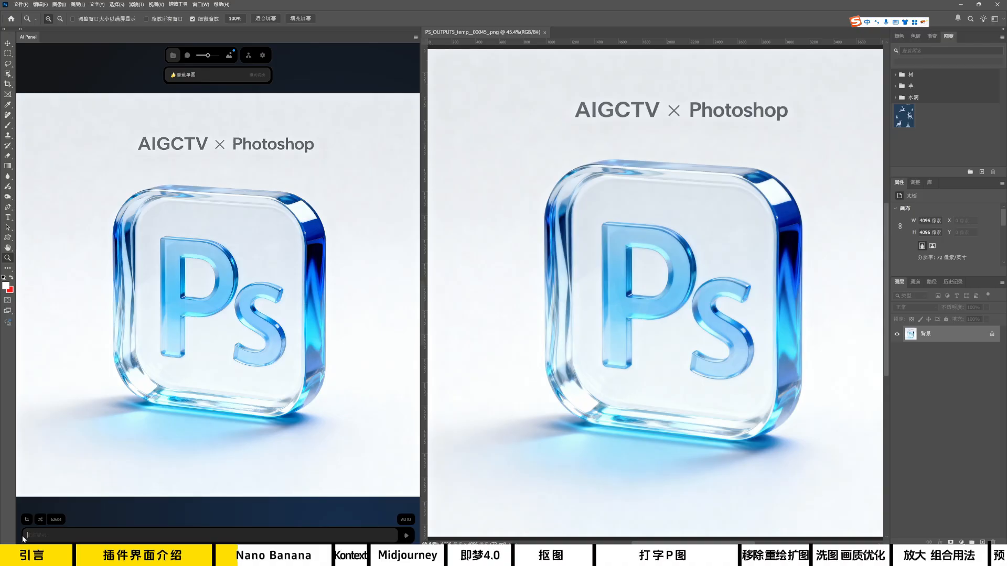
pyautogui.write('把图像变成毛绒风格')
pyautogui.click(407, 537)
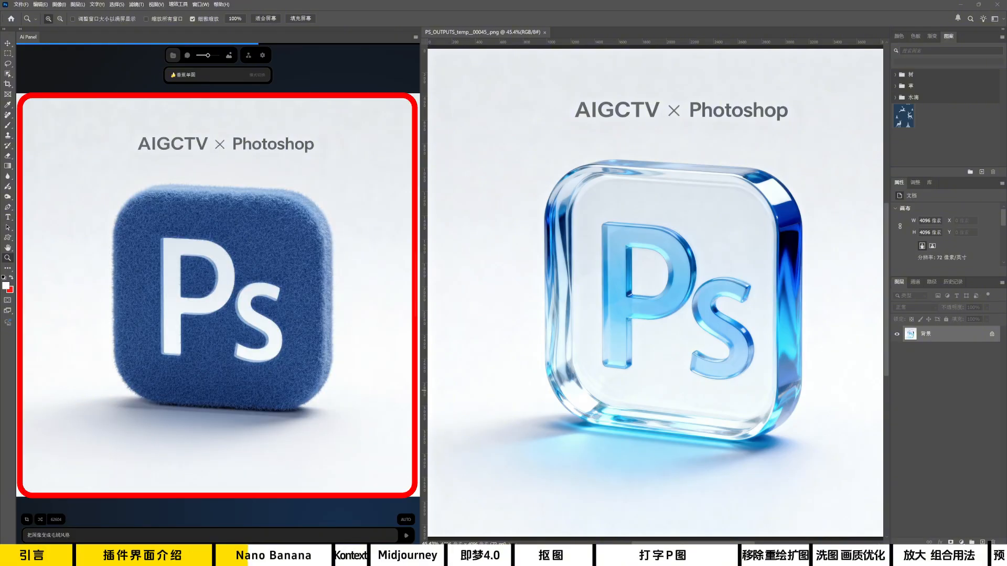
pyautogui.click(244, 286)
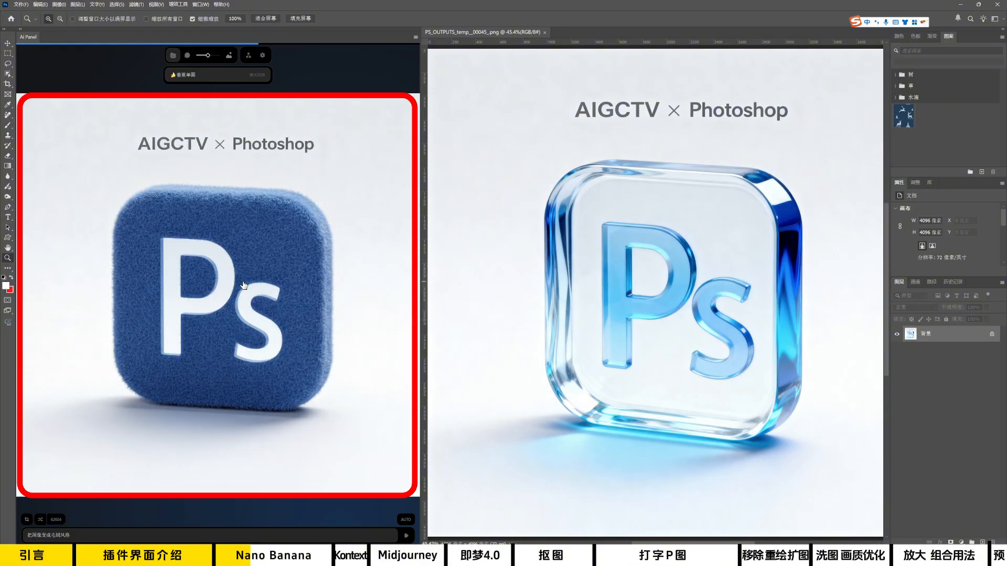
# Create a blank portrait document and select 未标题-1 as the AI panel's main document.
pyautogui.click(22, 4)
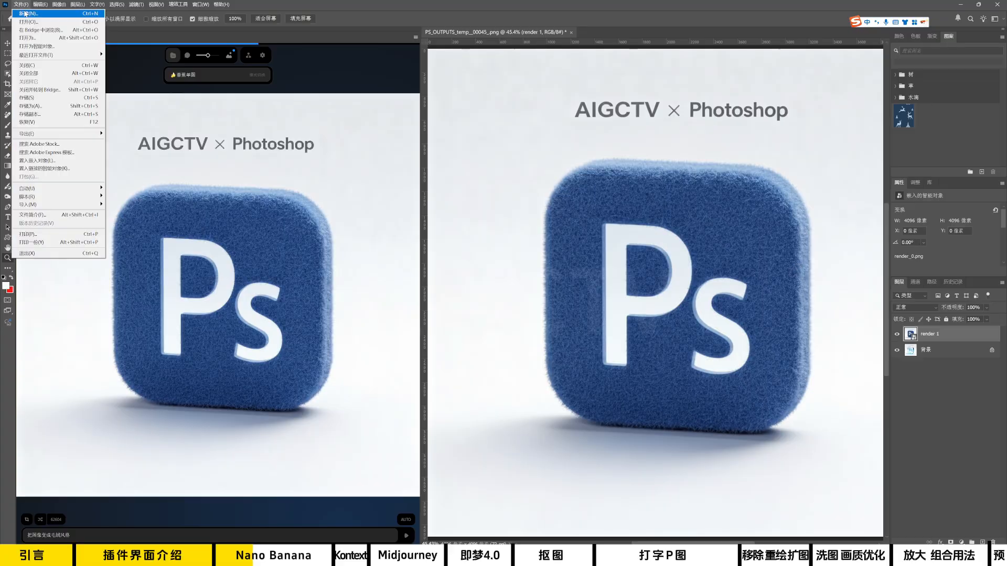
pyautogui.click(25, 13)
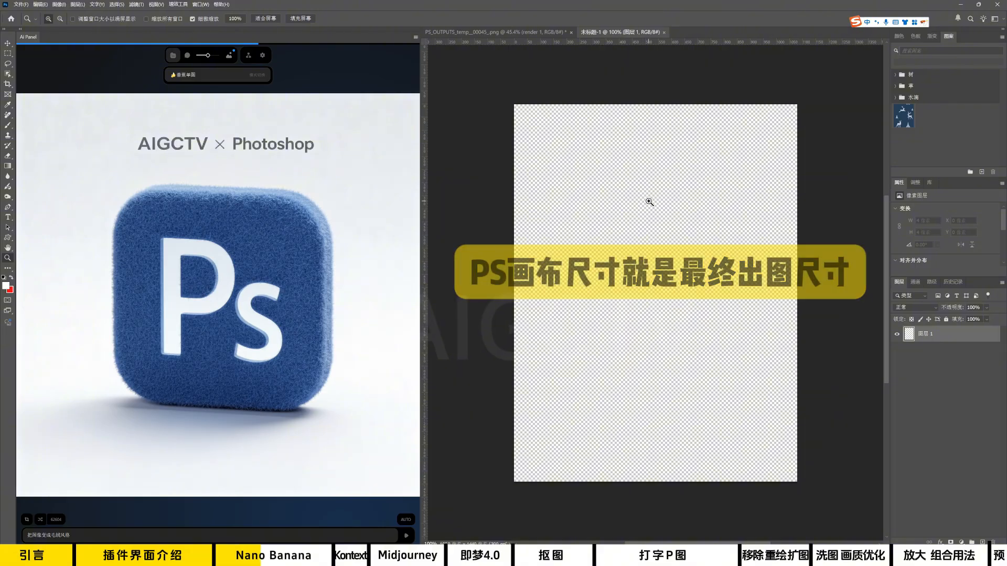
pyautogui.click(266, 18)
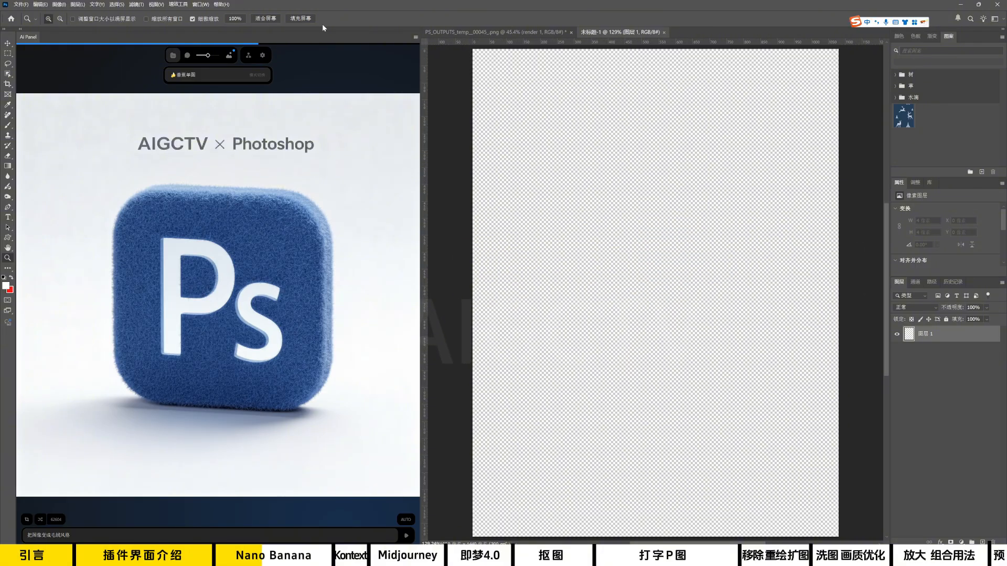
pyautogui.click(231, 55)
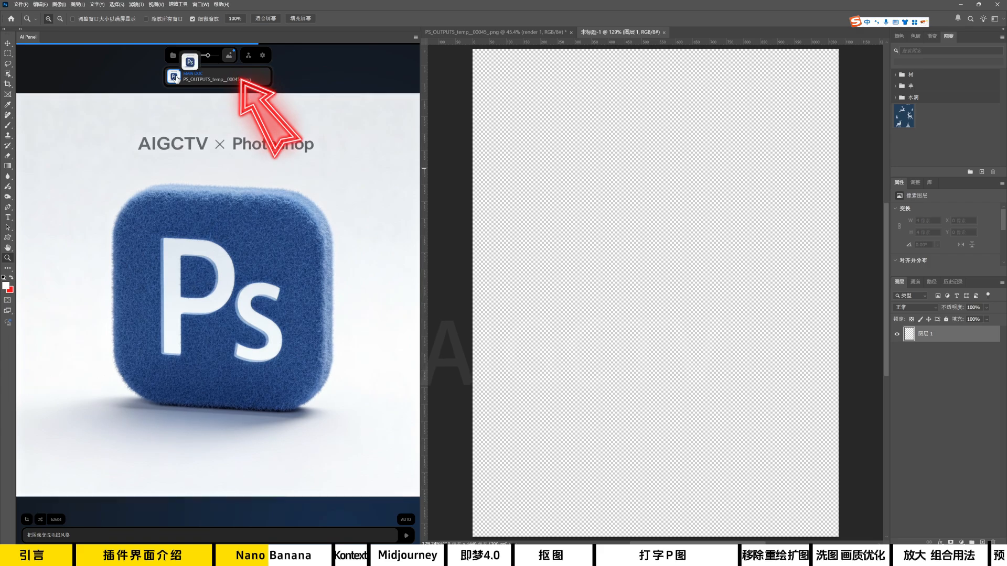
pyautogui.click(176, 78)
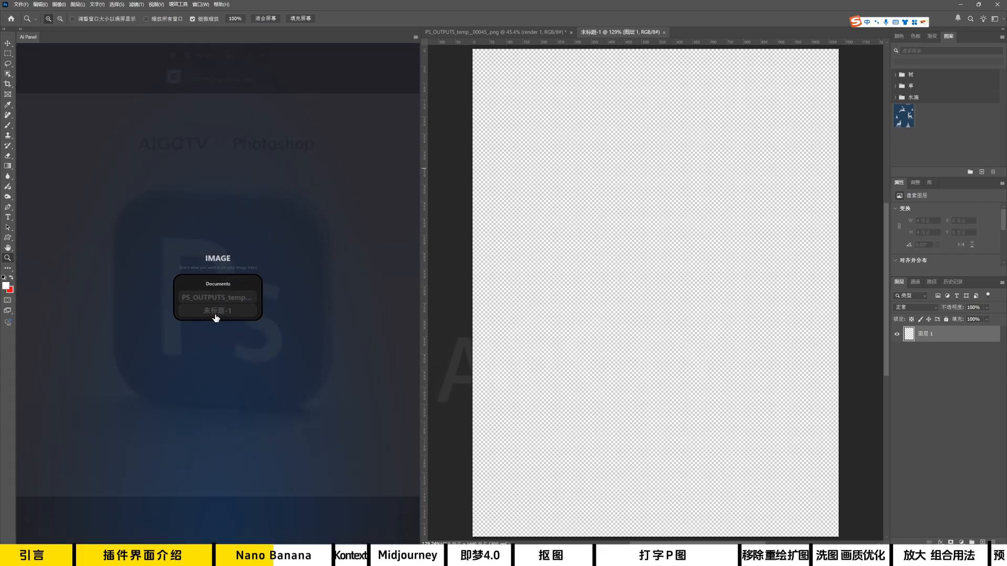
pyautogui.click(216, 312)
pyautogui.hotkey('ctrl', 'v')
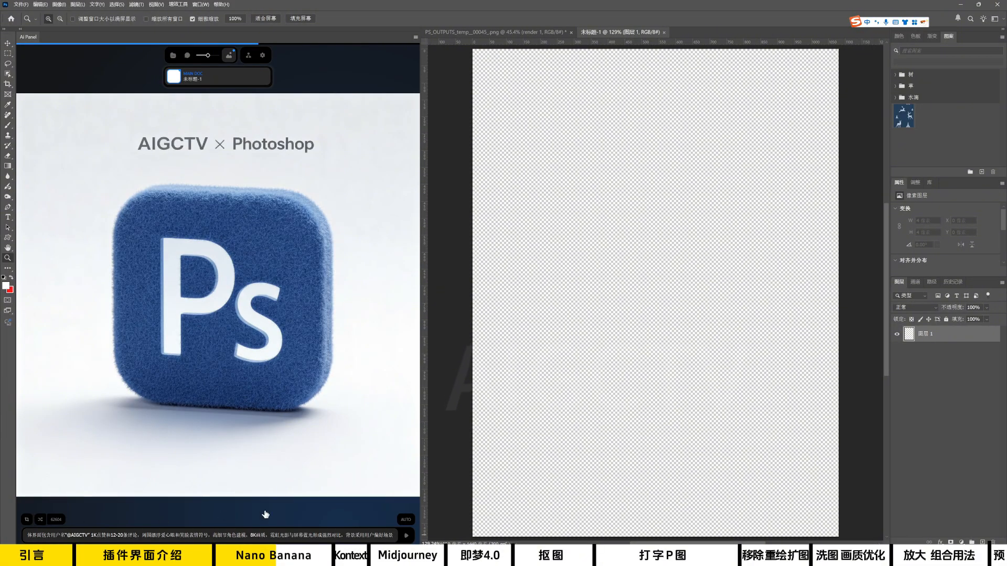
pyautogui.click(408, 541)
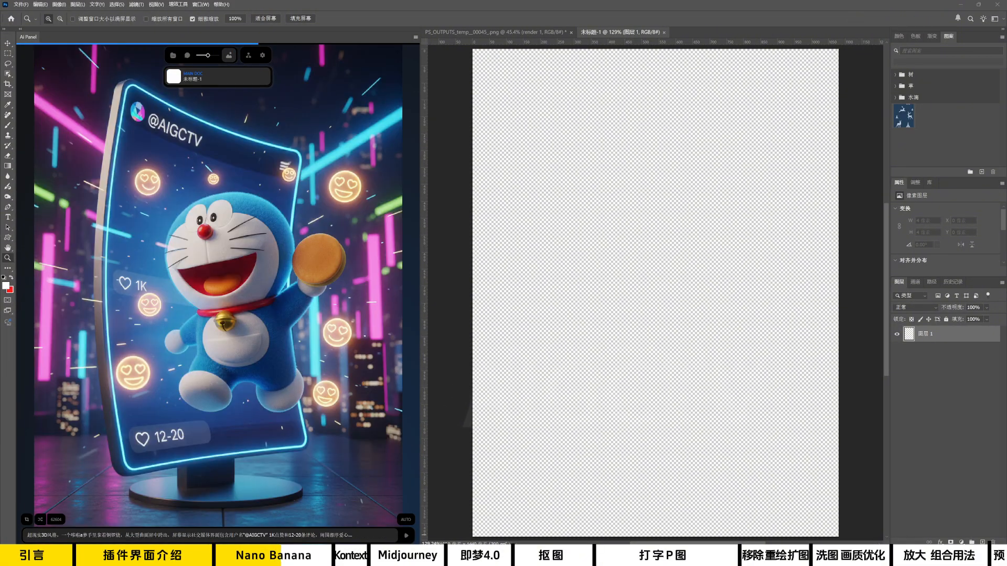
pyautogui.rightClick(236, 288)
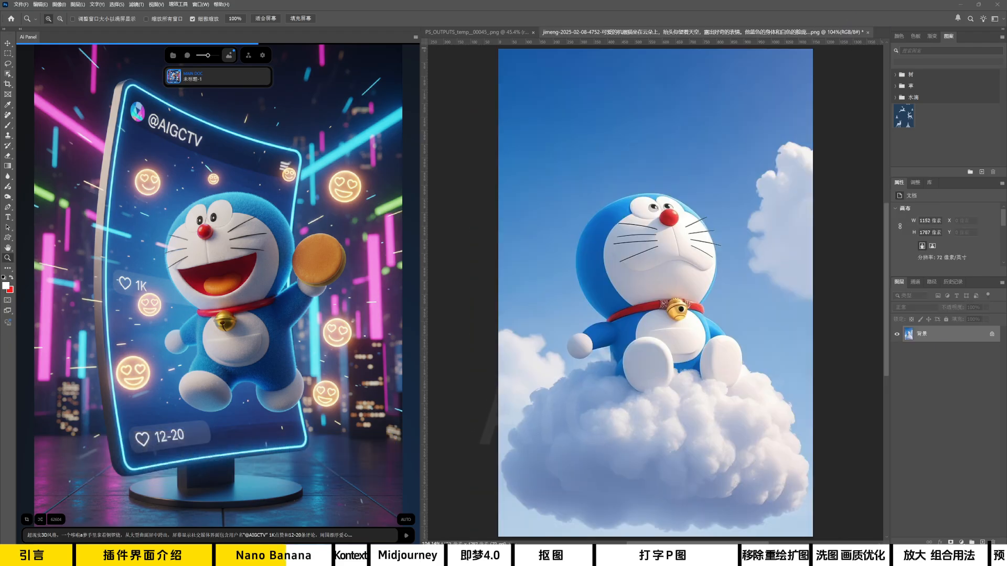
# Place the cat photo over the Doraemon cloud image and scale it to 139.39% so it covers the canvas.
pyautogui.moveTo(698, 278); pyautogui.dragTo(698, 274)
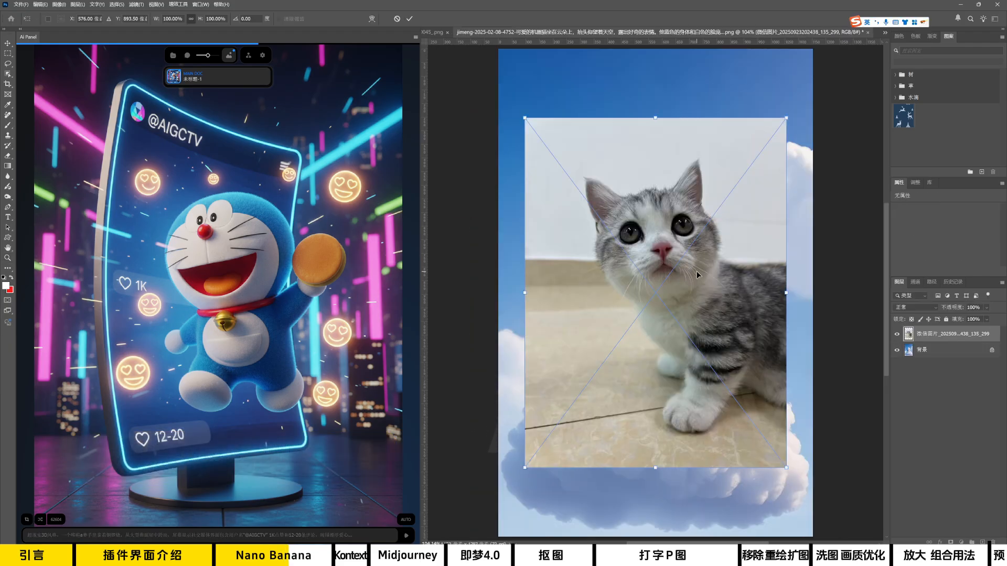
pyautogui.moveTo(673, 470); pyautogui.dragTo(674, 537)
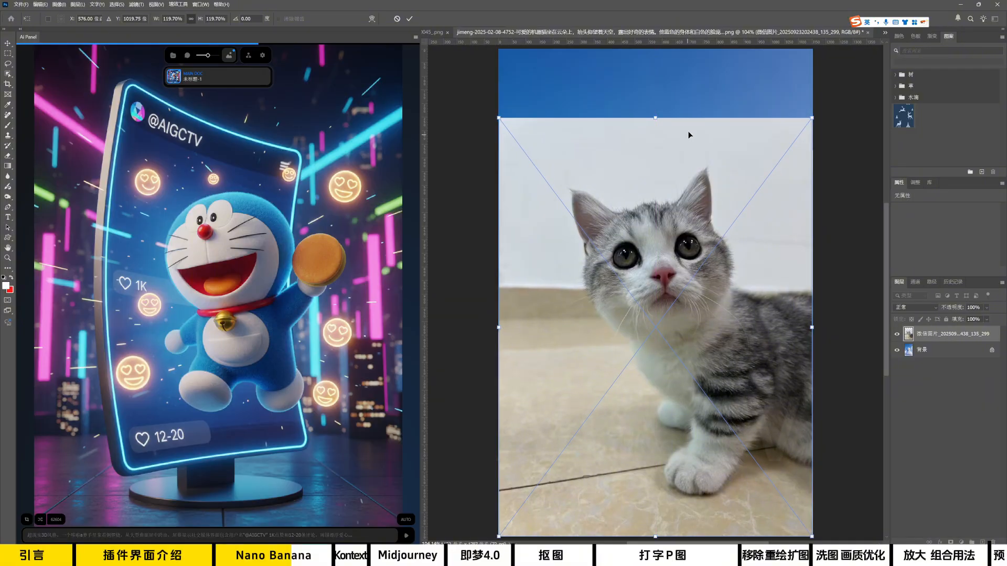
pyautogui.moveTo(662, 121); pyautogui.dragTo(662, 38)
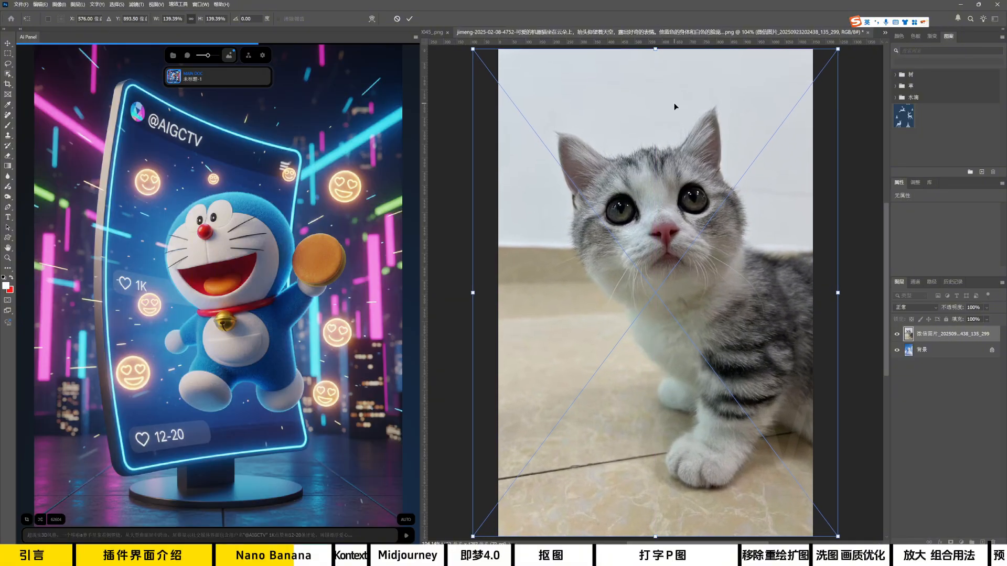
pyautogui.press('Return')
# Switch the AI panel's mode to 香蕉双图 and hide the cat photo layer.
pyautogui.click(178, 75)
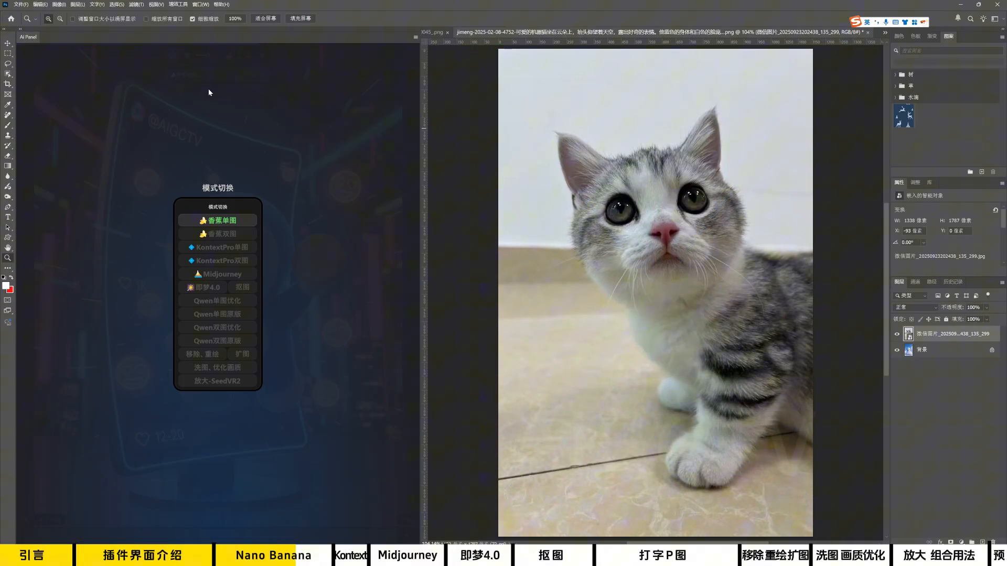
pyautogui.click(217, 236)
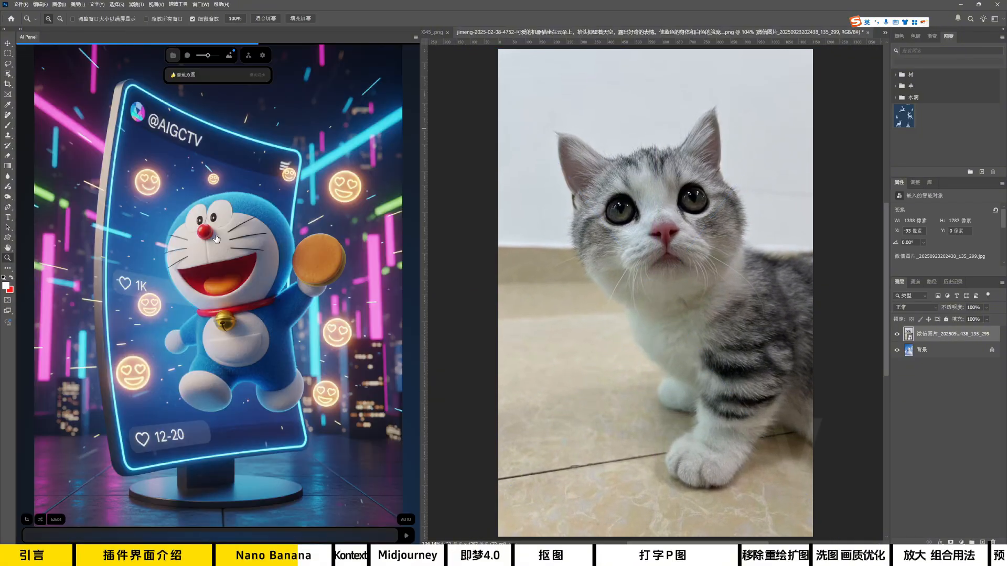
pyautogui.click(896, 335)
# Use the jimeng Doraemon document as the main image input and the cat photo layer as the second image.
pyautogui.click(230, 56)
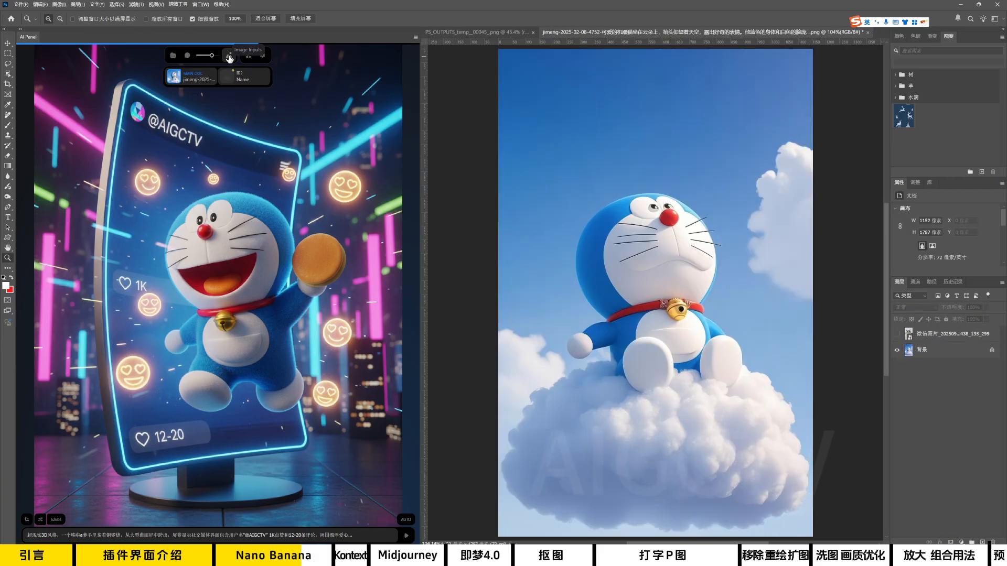
pyautogui.click(176, 79)
pyautogui.click(209, 317)
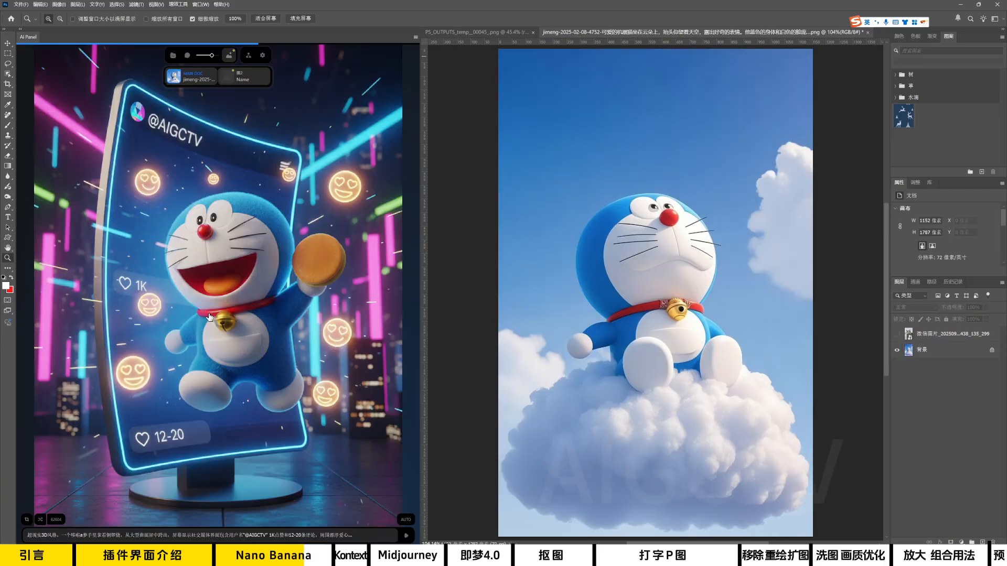
pyautogui.click(232, 79)
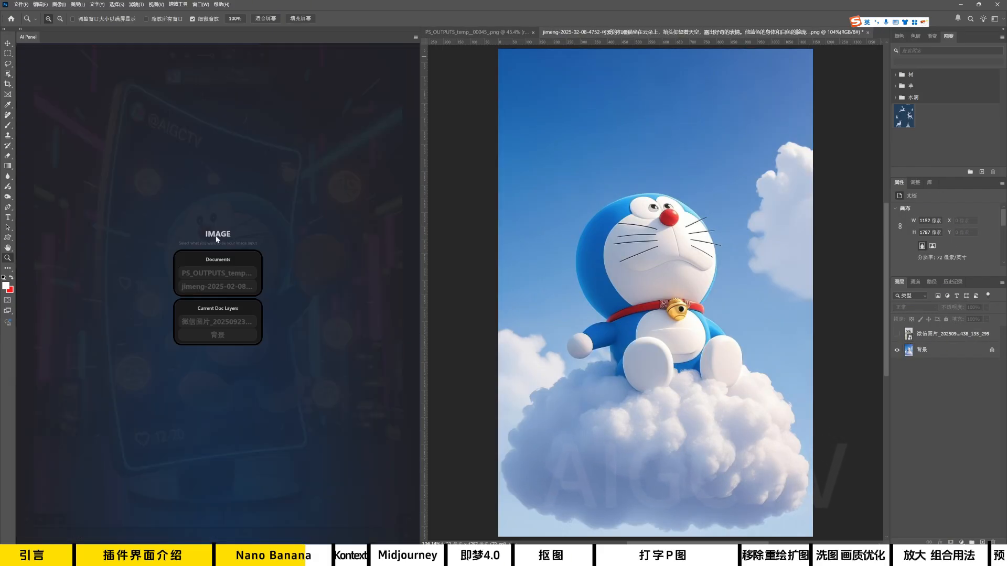
pyautogui.click(212, 328)
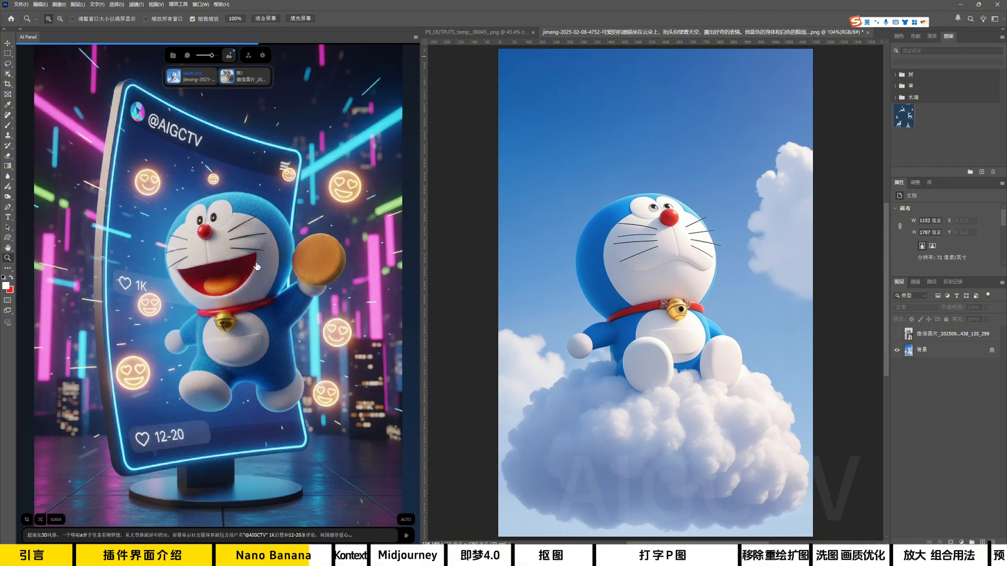
# Replace the prompt with 图1的机器猫和图2的短腿猫，一起在天空中飞翔，身边有云朵.
pyautogui.moveTo(361, 538); pyautogui.dragTo(32, 537)
pyautogui.press('shift')
pyautogui.write('图1的机器猫和图2的')
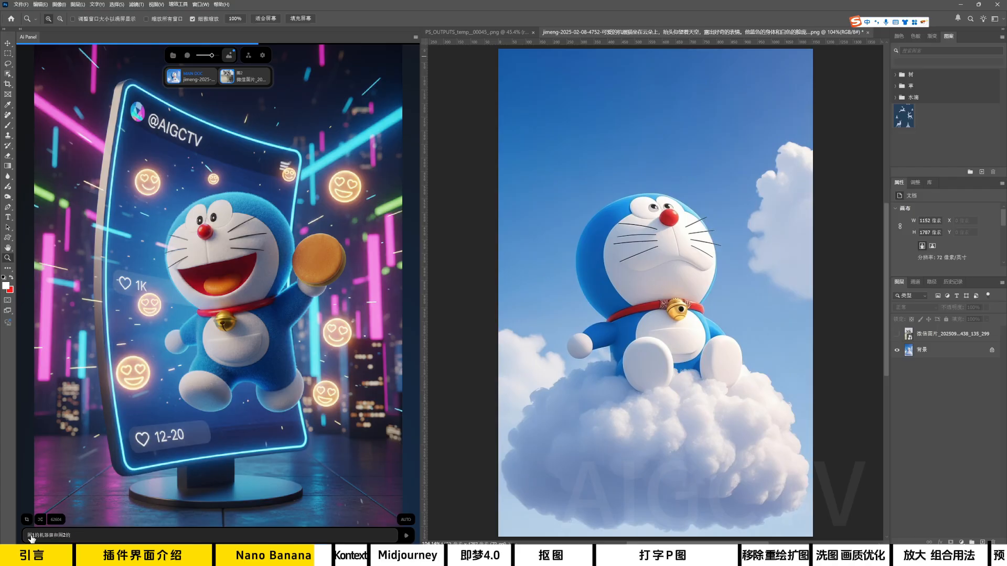
pyautogui.write('短腿猫，一起在天空中飞翔，身边是云朵')
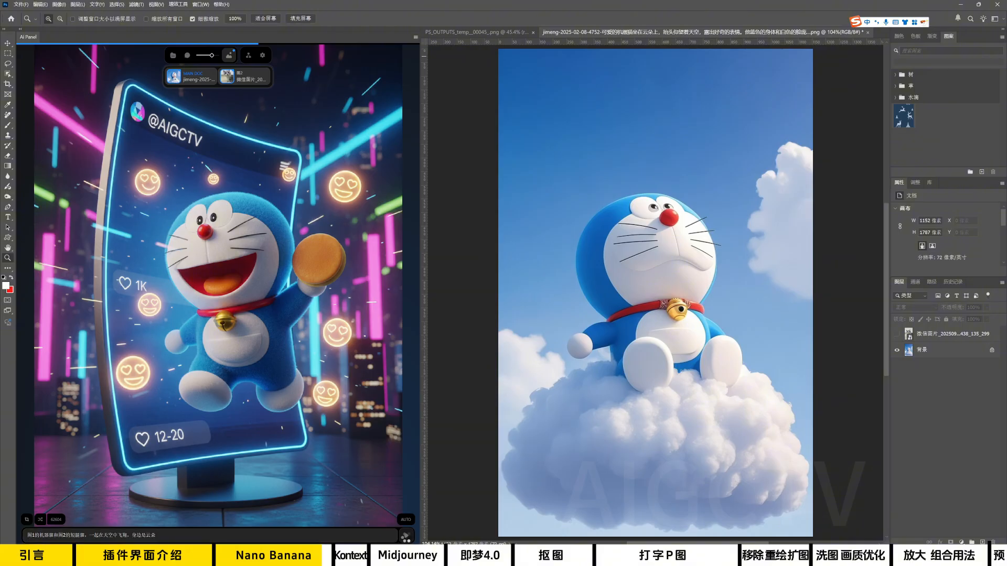
# Run the 香蕉双图 generation with the current prompt, and switch the AI panel's mode to KontextPro双图.
pyautogui.click(406, 536)
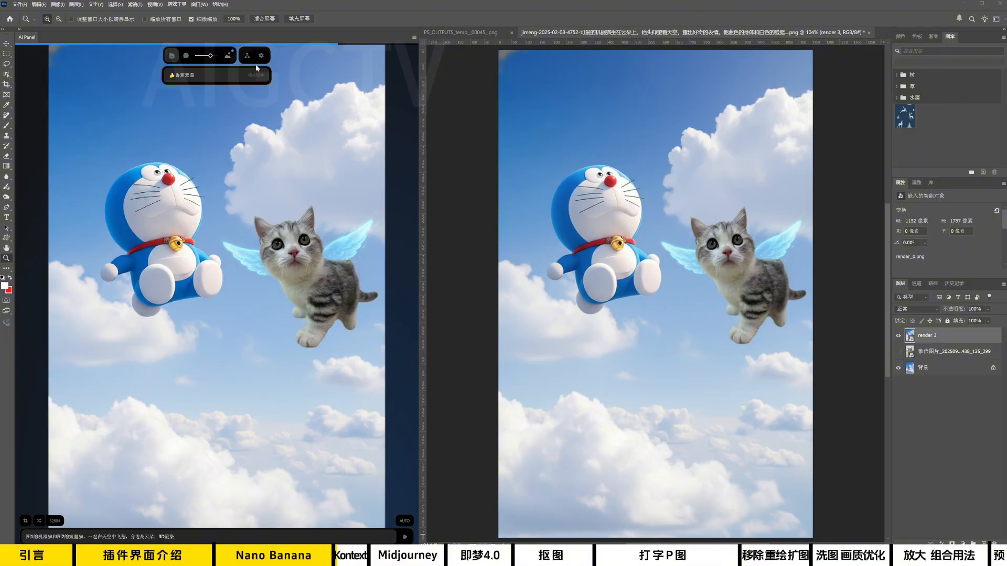
pyautogui.click(188, 77)
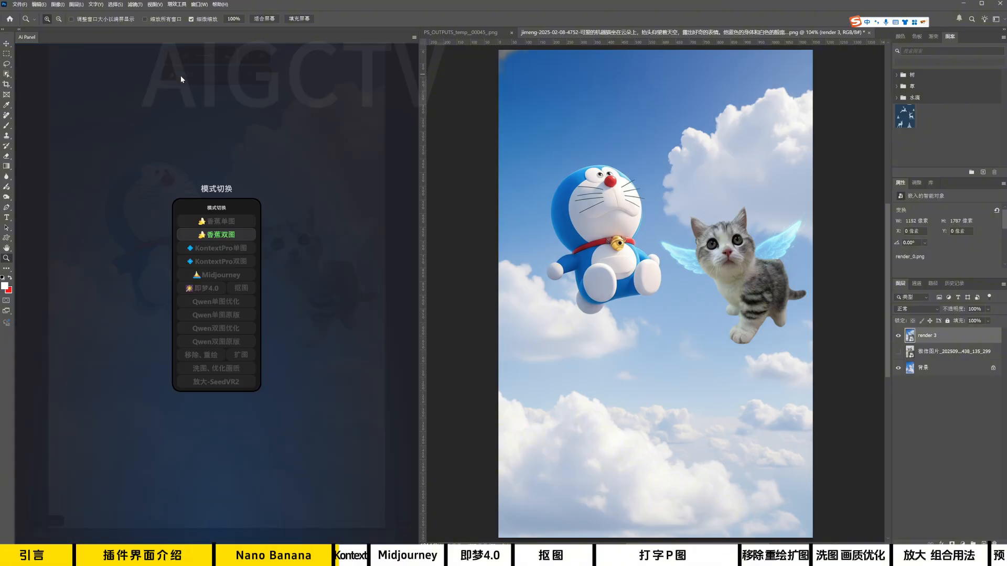
pyautogui.click(216, 263)
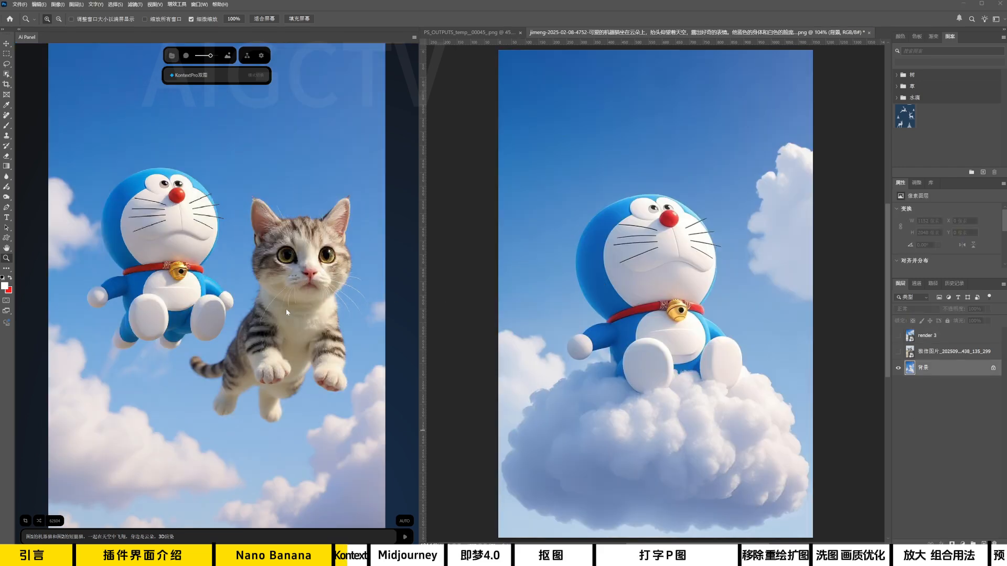
# Place the KontextPro双图 render in the document as a layer above the cat photo layer and rename it kontext.
pyautogui.click(286, 311)
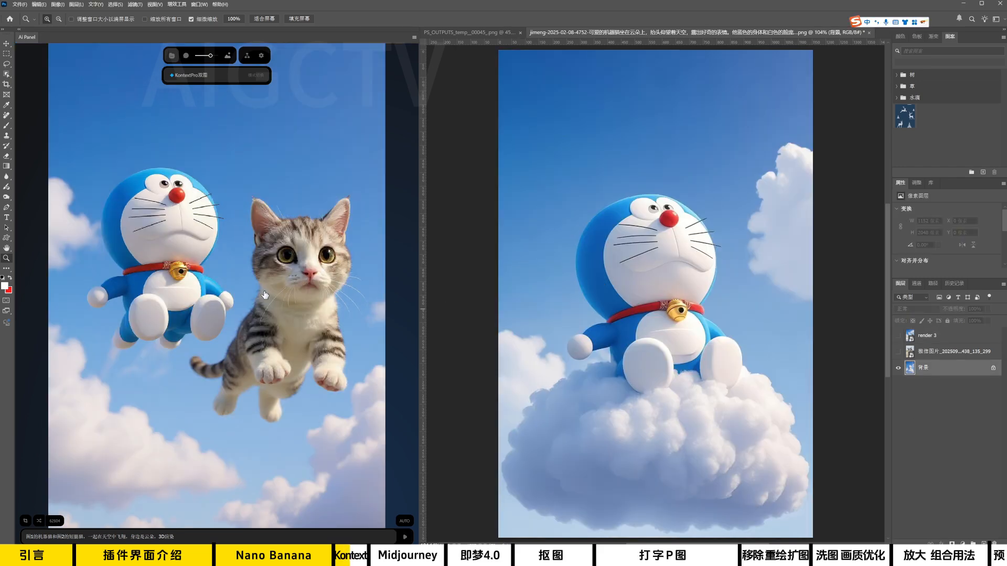
pyautogui.click(265, 294)
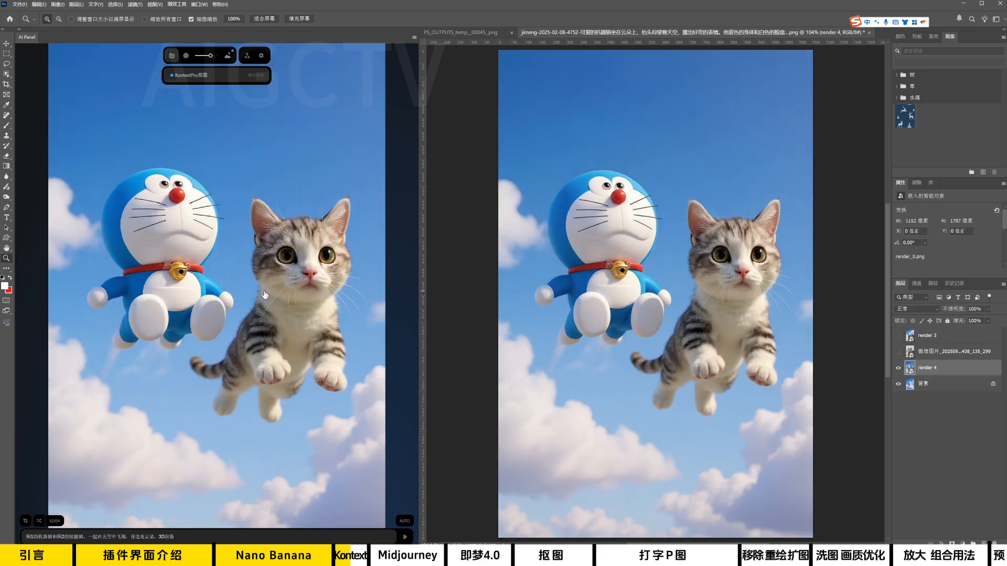
pyautogui.moveTo(912, 370); pyautogui.dragTo(913, 351)
pyautogui.doubleClick(927, 352)
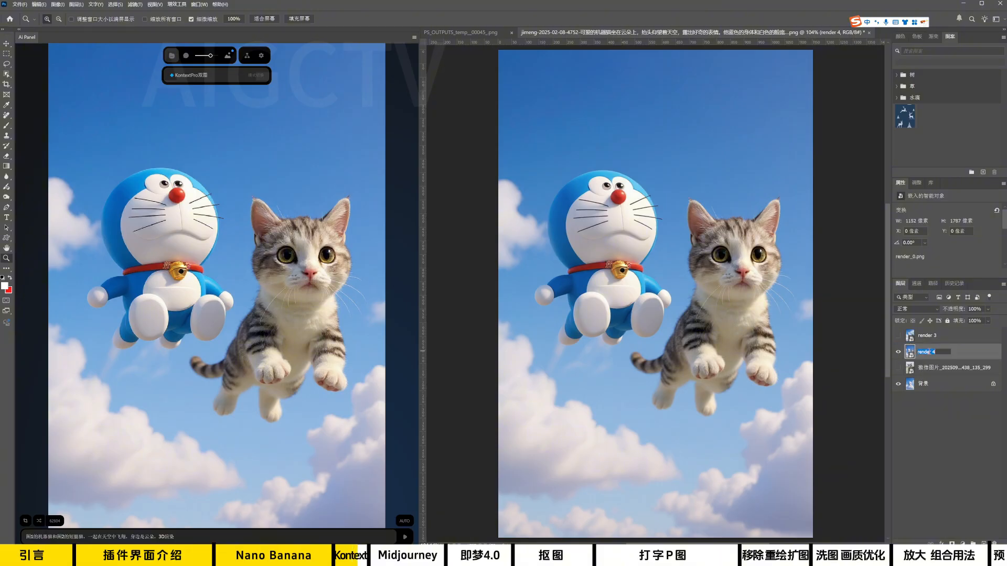
pyautogui.write('kontext')
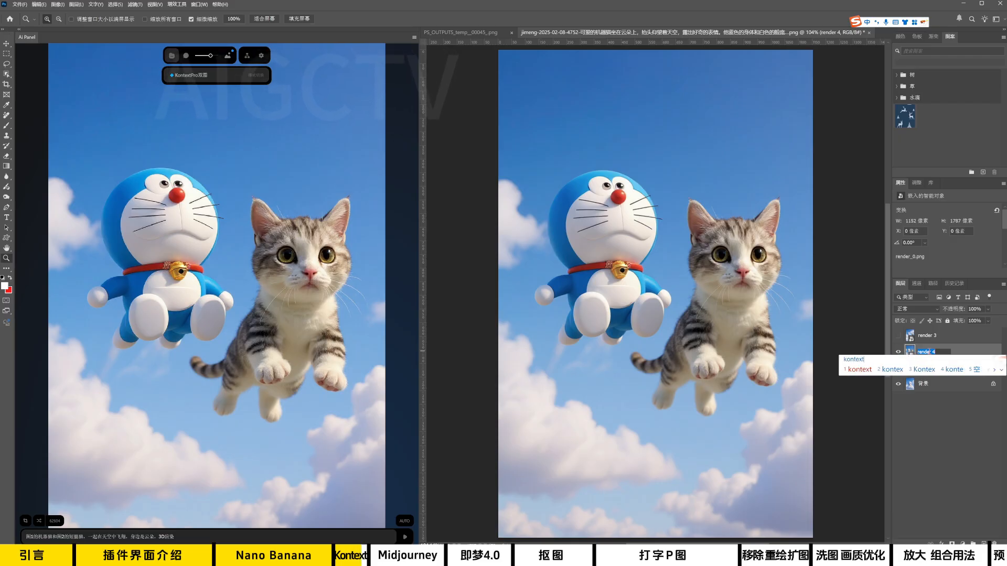
pyautogui.press('Return')
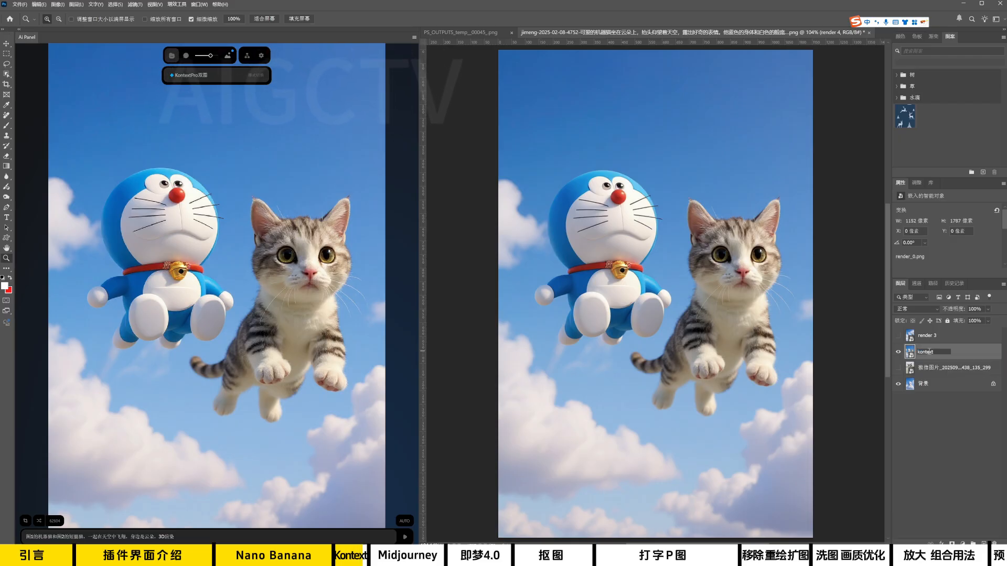
# Show the render 3 layer and open its name for editing.
pyautogui.click(928, 336)
pyautogui.click(898, 336)
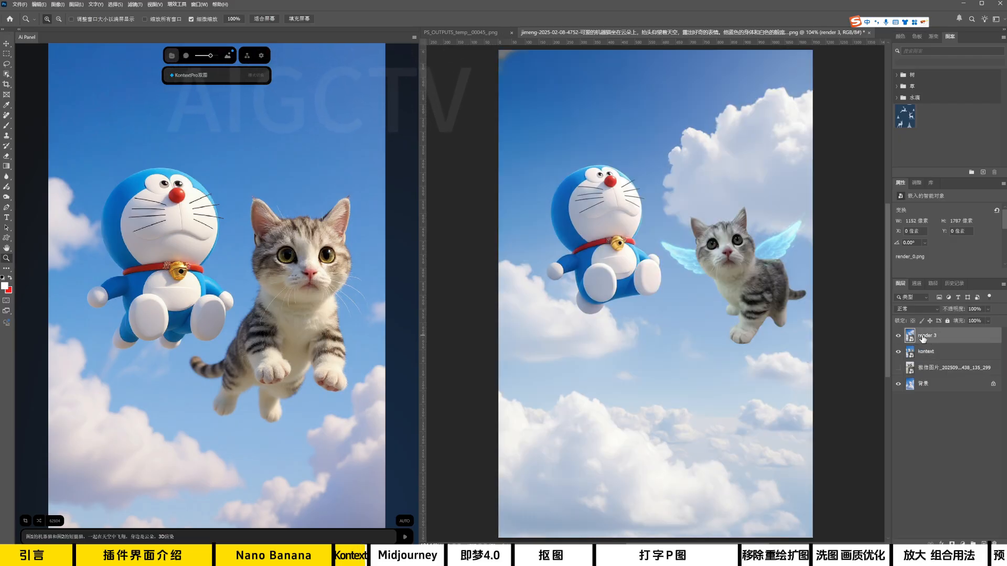
pyautogui.doubleClick(927, 336)
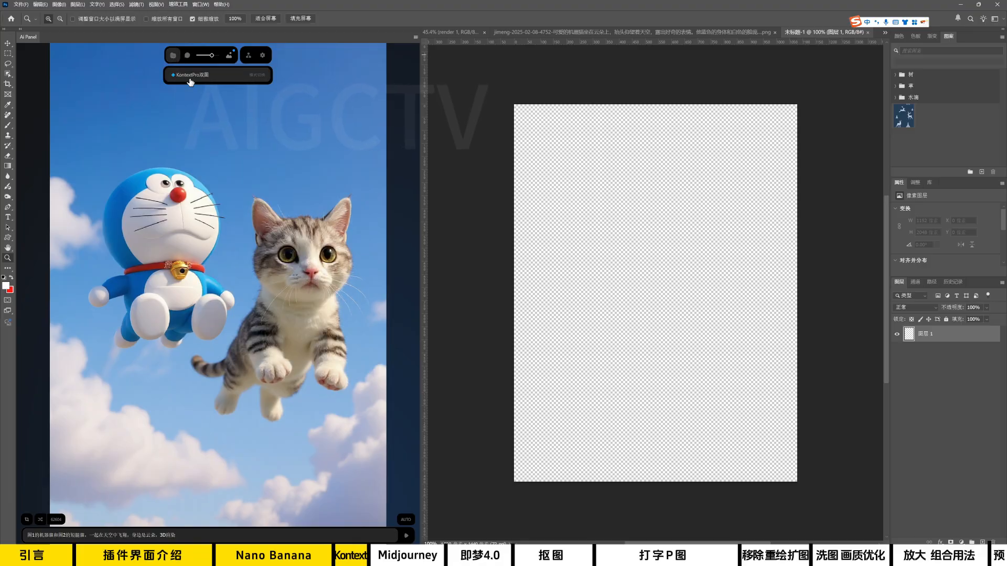
# Switch the AI panel's mode to Midjourney and generate from the pasted prompt beginning 机器猫和马里奥一起在马里奥的经典游戏里.
pyautogui.click(193, 75)
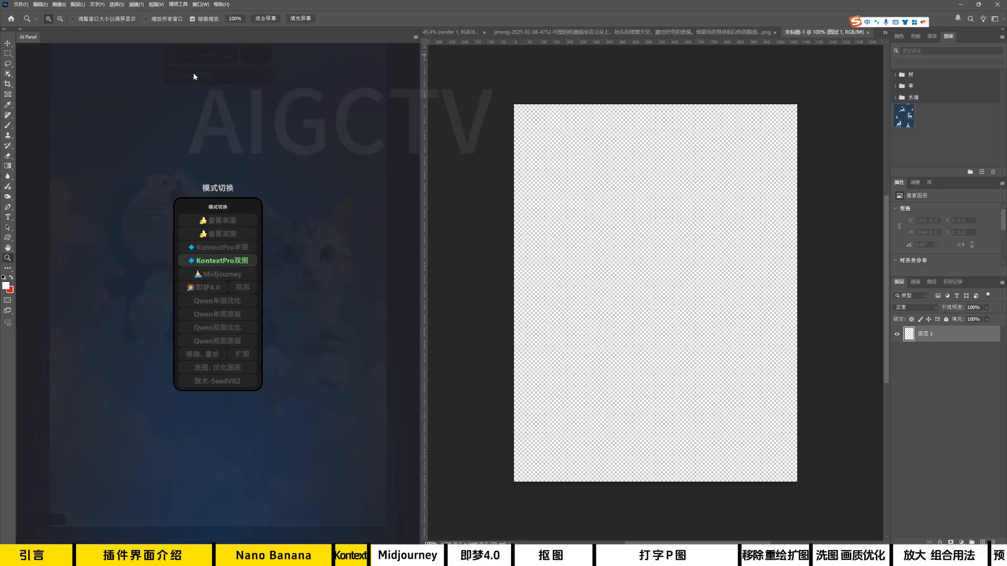
pyautogui.click(217, 276)
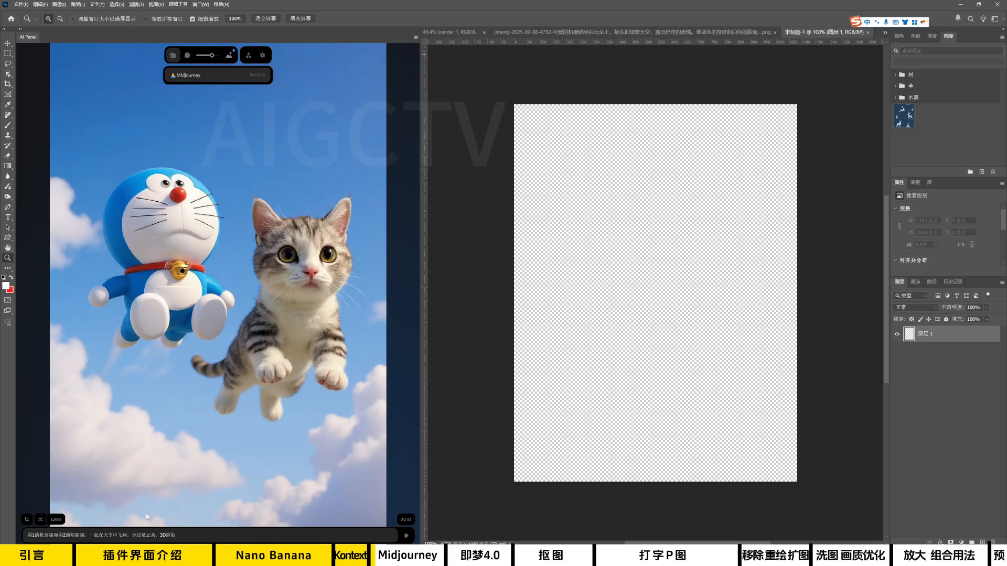
pyautogui.hotkey('ctrl', 'a')
pyautogui.write('机器猫和马里奥一起在马里奥的经典游戏里，高质量还原游戏场景，3d渲染')
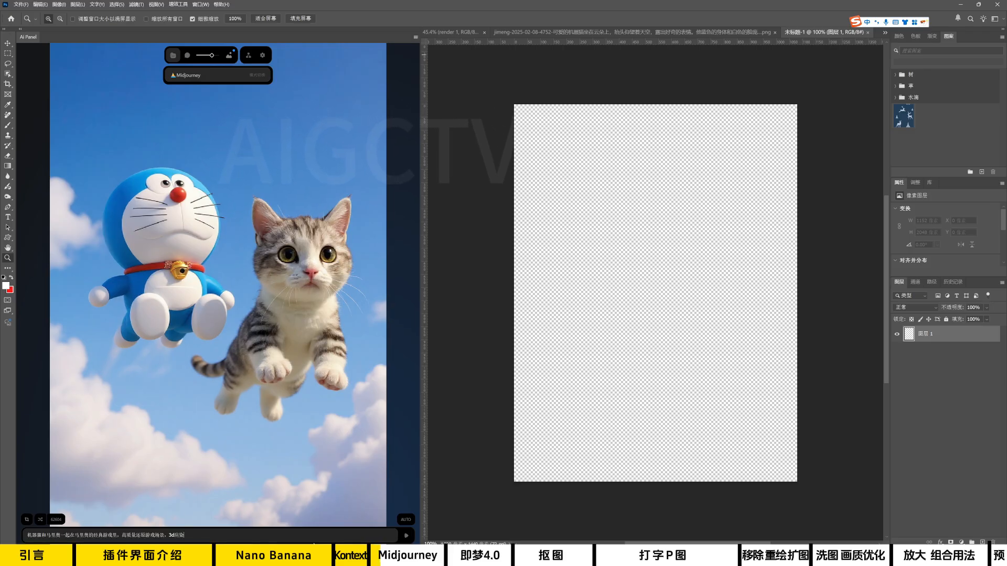
pyautogui.hotkey('ctrl', 'a')
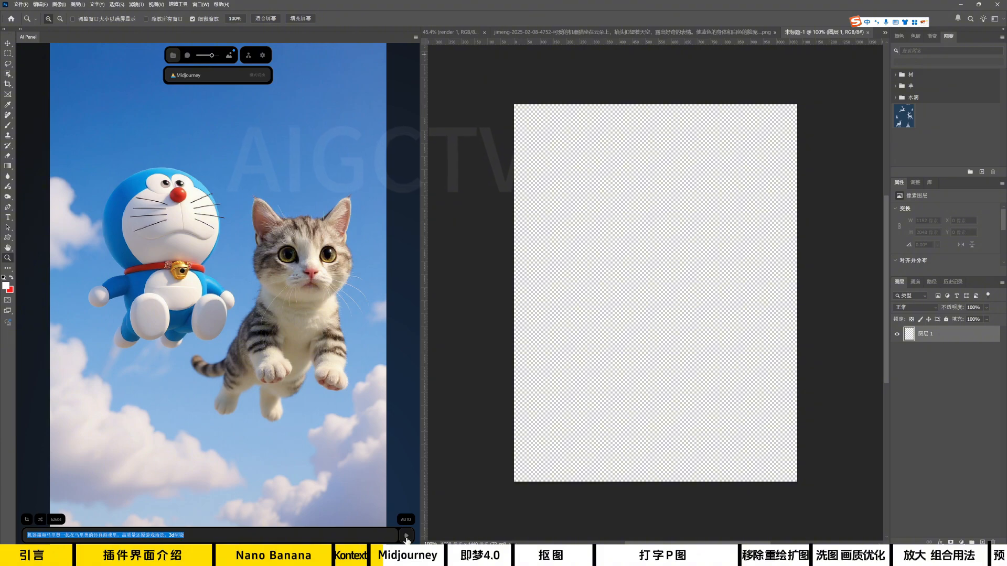
pyautogui.click(406, 537)
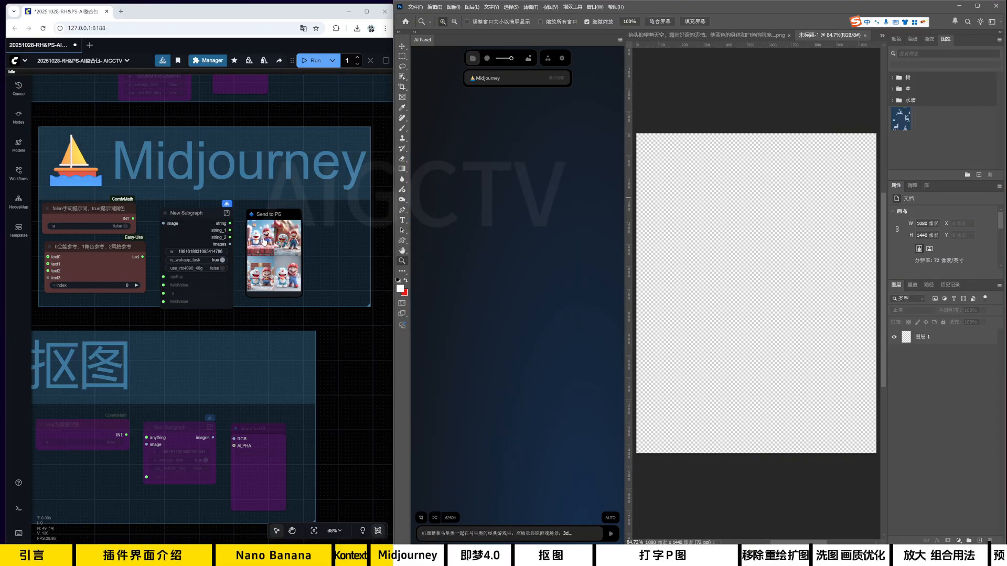
# Copy the first Midjourney result from ComfyUI's Send to PS node and paste it into a new 1542 × 2048 px Photoshop document.
pyautogui.scroll(10, 341, 262)
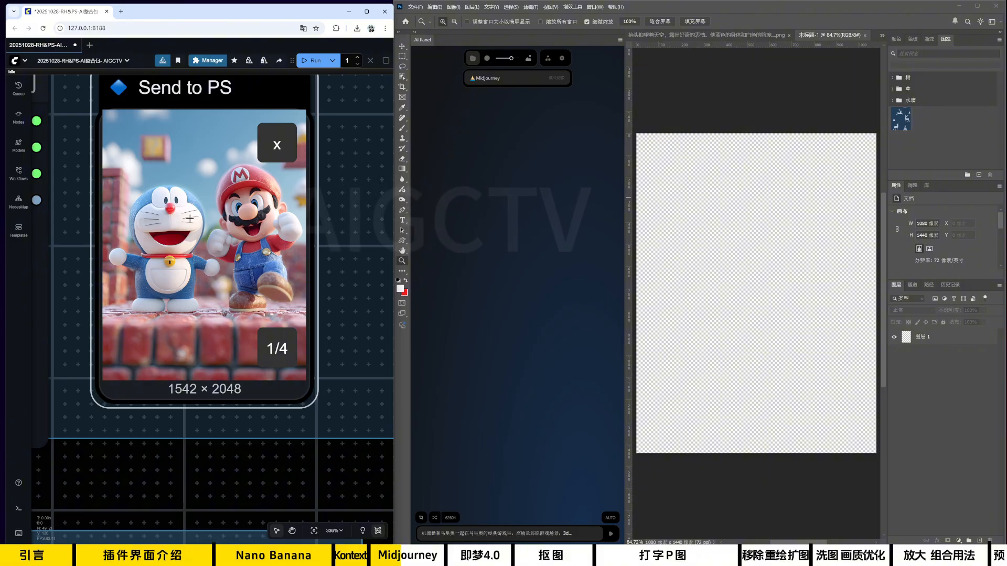
pyautogui.rightClick(207, 229)
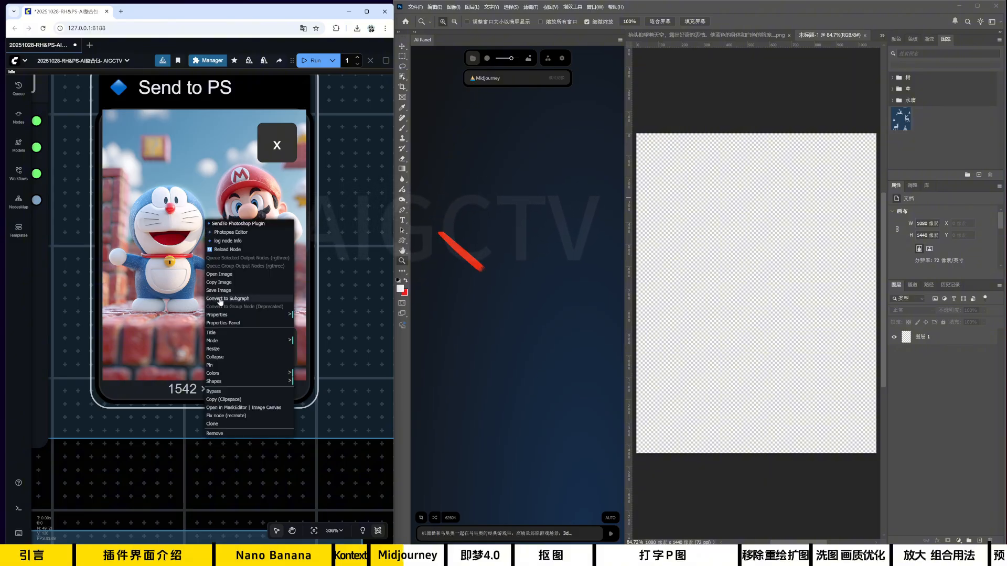
pyautogui.click(229, 284)
pyautogui.hotkey('ctrl', 'n')
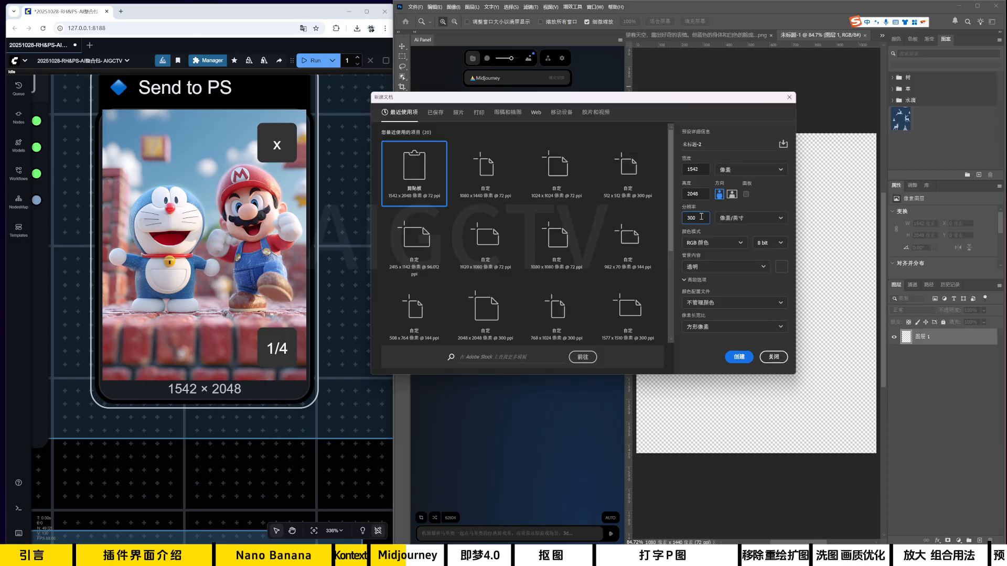
pyautogui.click(737, 359)
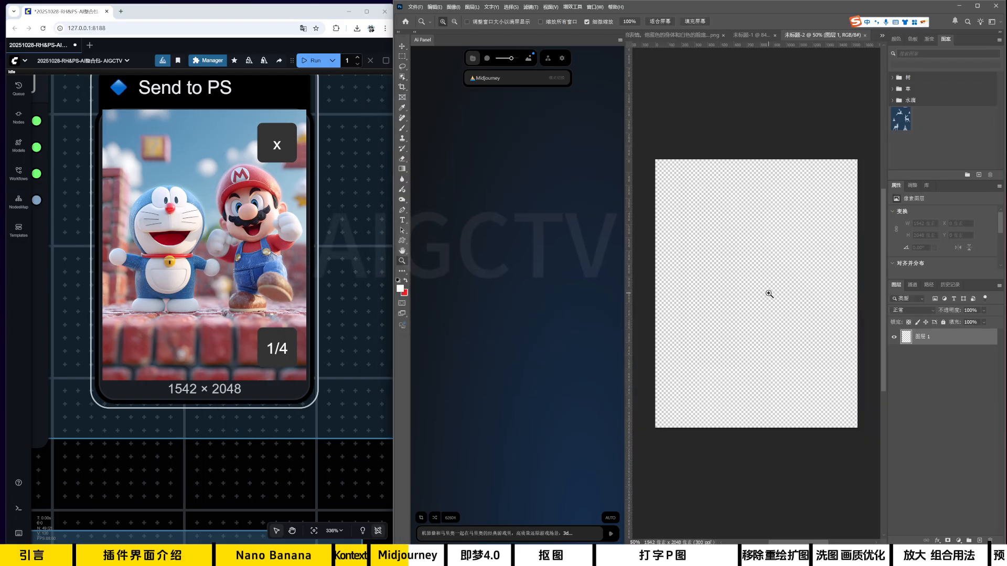
pyautogui.hotkey('ctrl', 'v')
# Copy the second Midjourney result from the Send to PS node and paste it as a layer in the new Photoshop document.
pyautogui.click(276, 348)
pyautogui.rightClick(219, 225)
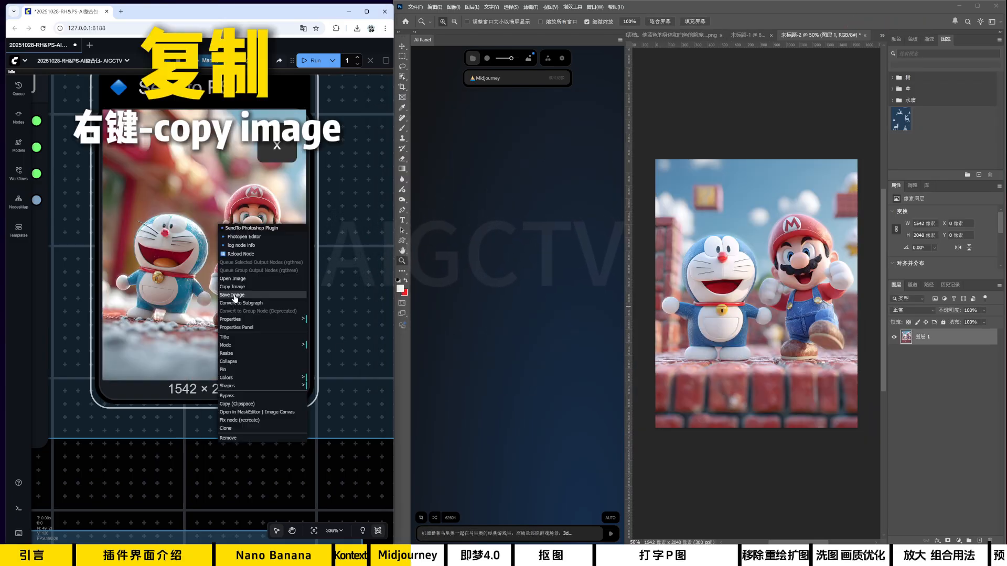
pyautogui.click(255, 286)
pyautogui.click(782, 270)
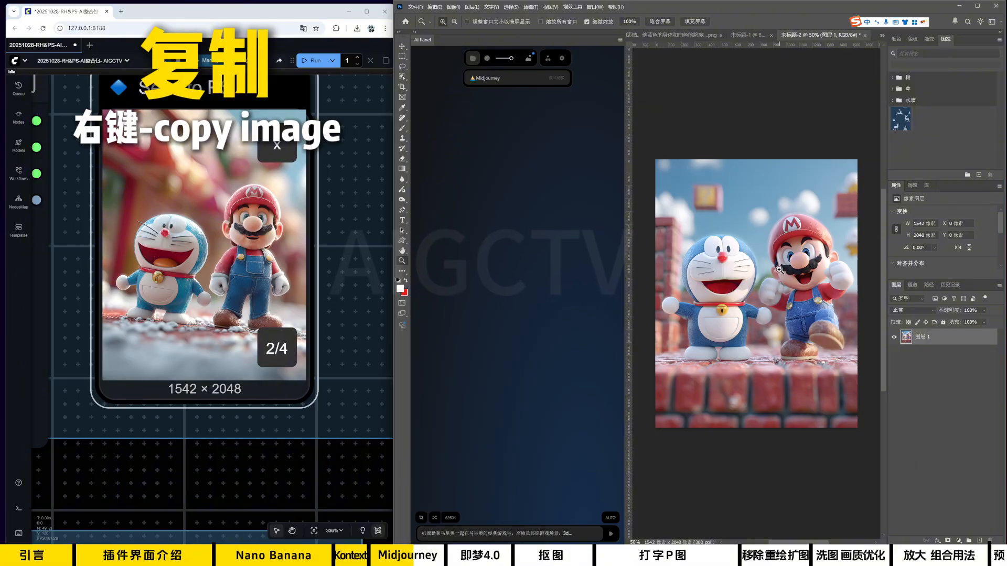
pyautogui.hotkey('ctrl', 'v')
# Copy the third Midjourney result from the Send to PS node and add it to the Photoshop document as another layer.
pyautogui.click(281, 334)
pyautogui.rightClick(234, 246)
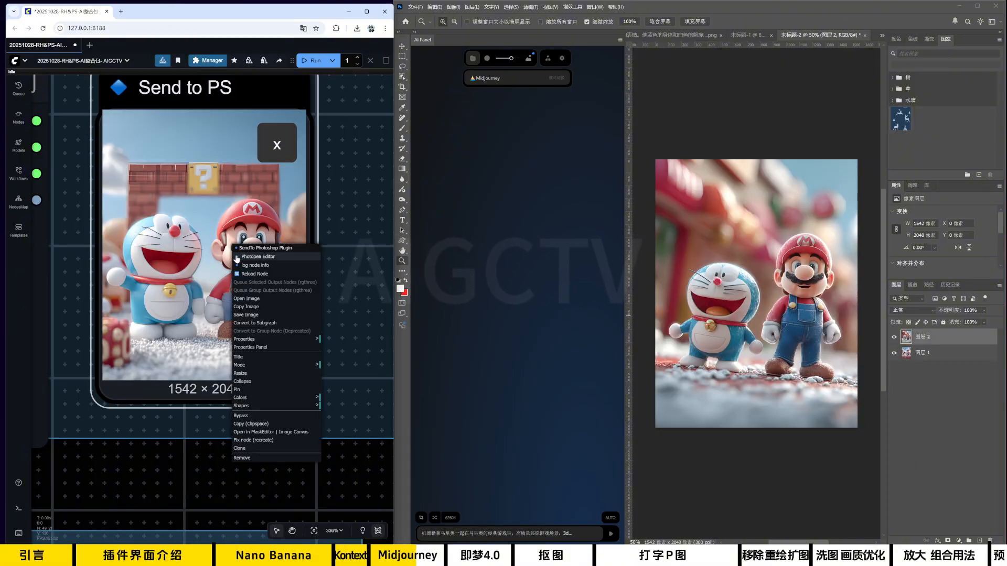
pyautogui.click(253, 306)
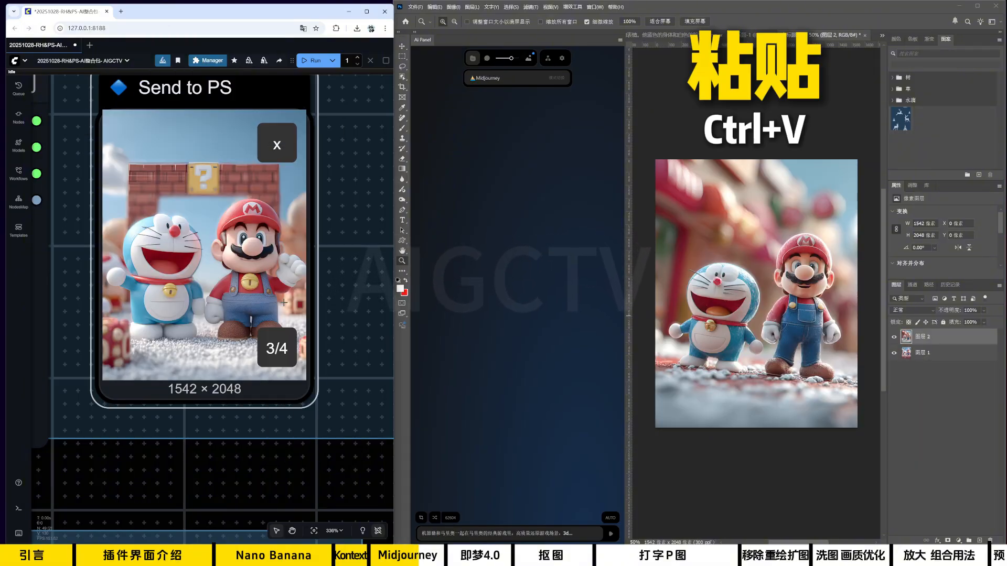
pyautogui.click(786, 267)
pyautogui.hotkey('ctrl', 'v')
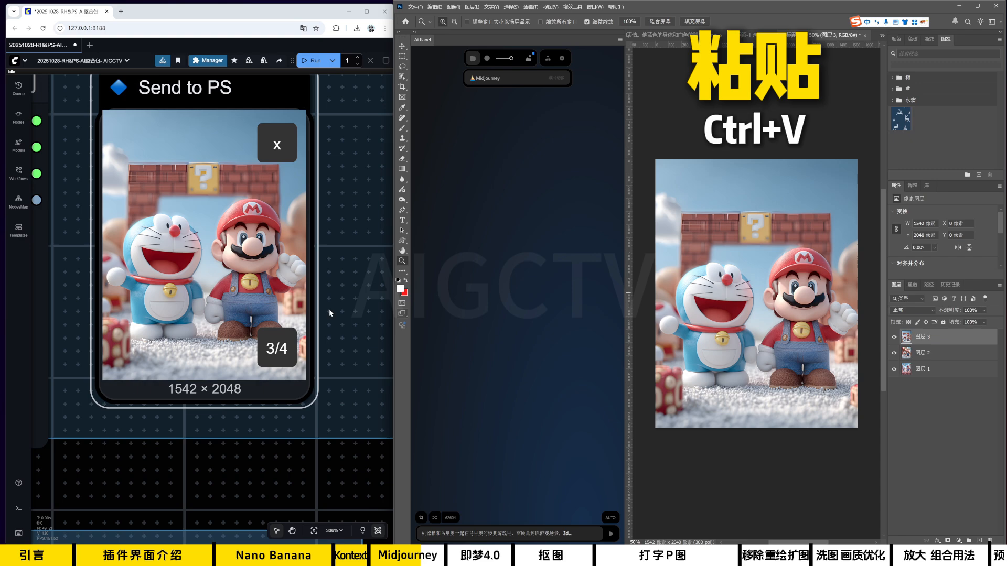
# Copy the fourth Midjourney result from the Send to PS node and paste it above the other results in the Photoshop document.
pyautogui.click(277, 347)
pyautogui.rightClick(247, 211)
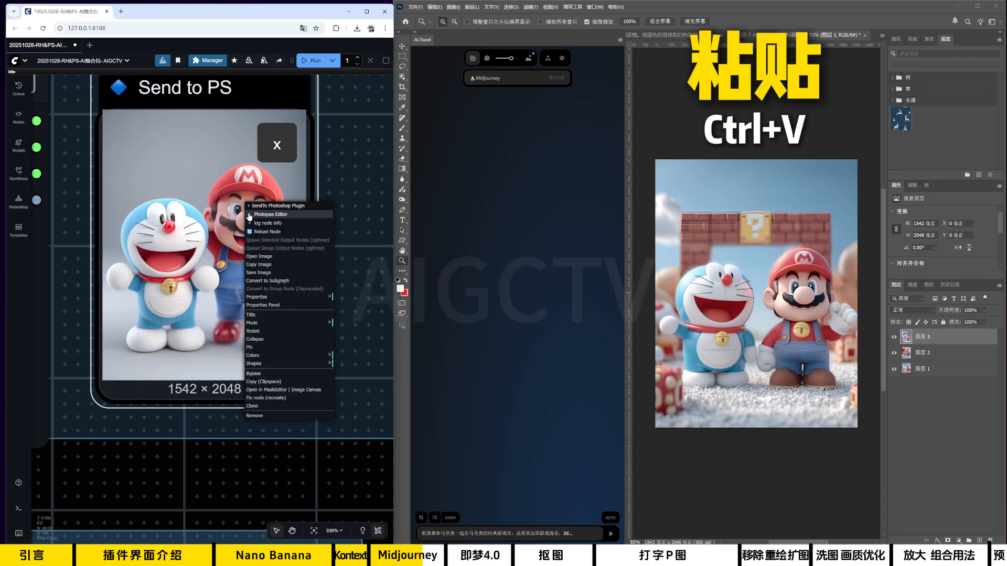
pyautogui.click(264, 267)
pyautogui.click(710, 255)
pyautogui.hotkey('ctrl', 'v')
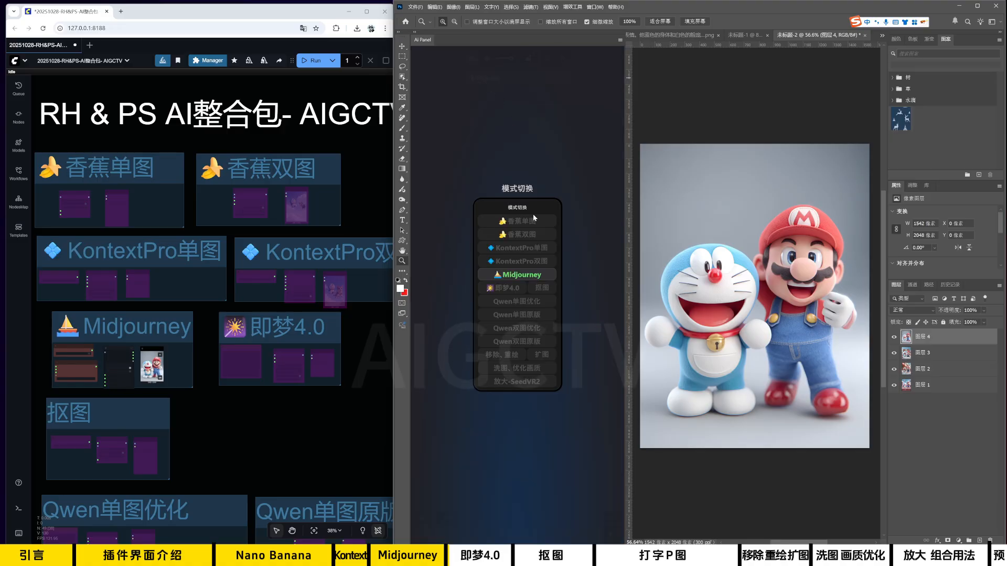
# Switch the AI panel's mode to 即梦4.0 and open the render 5 smart object's contents to inspect the image enlarged without side panels.
pyautogui.click(511, 288)
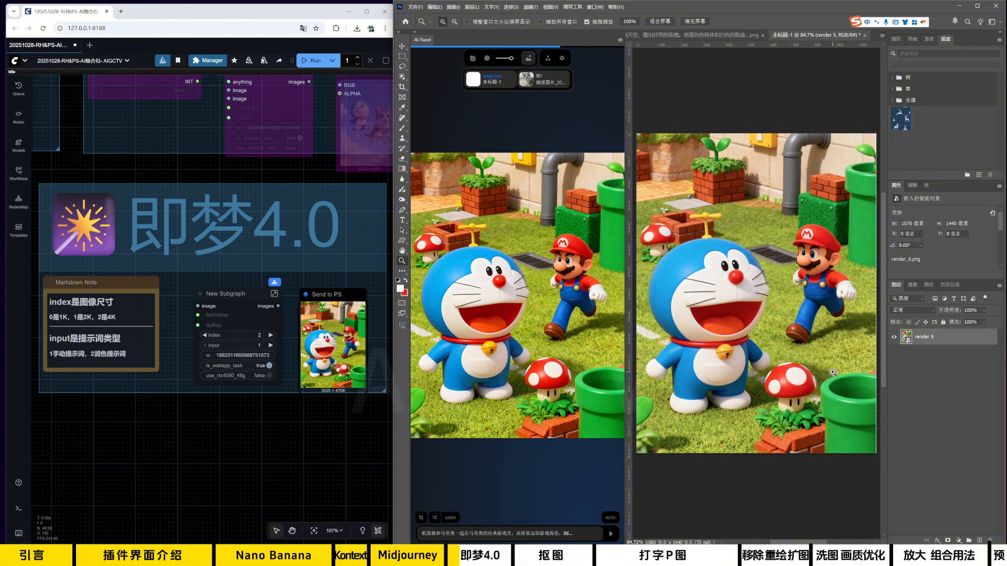
pyautogui.doubleClick(906, 337)
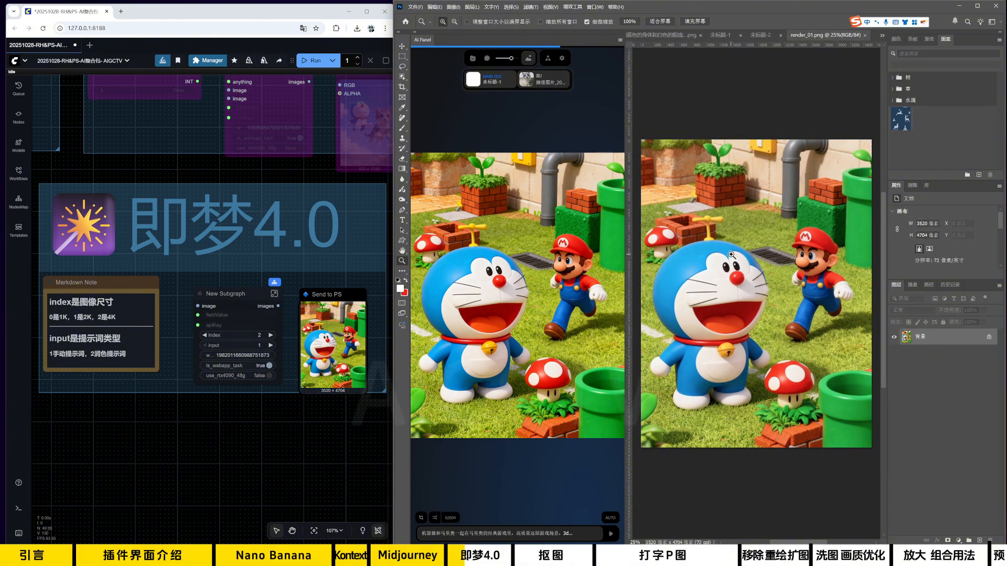
pyautogui.press('Tab')
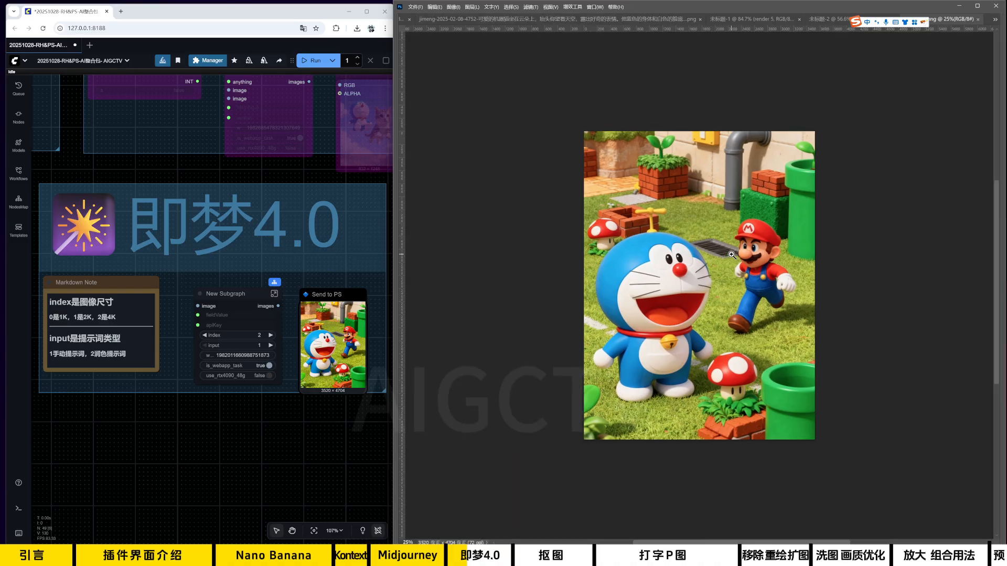
pyautogui.scroll(3, 701, 264)
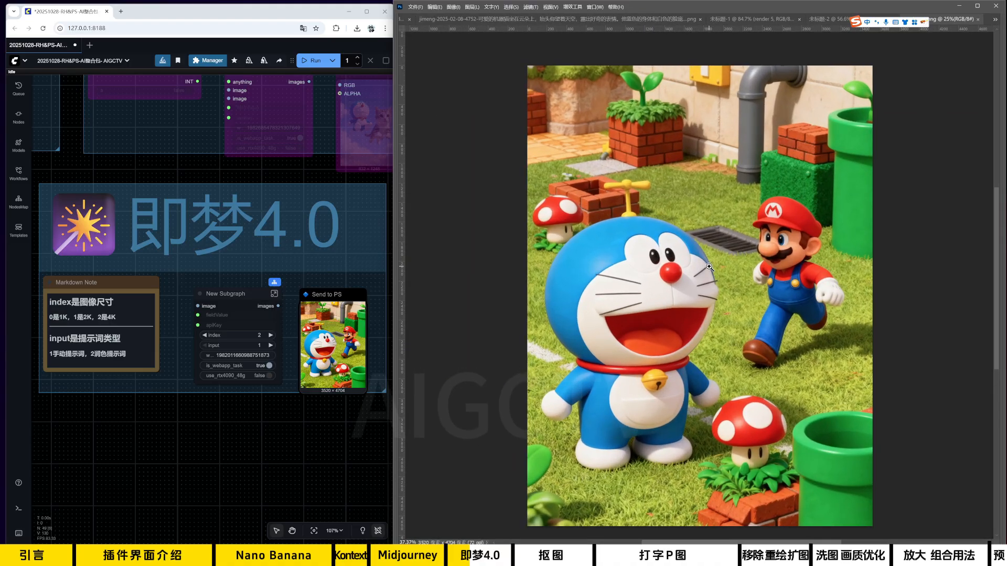
pyautogui.scroll(3, 721, 228)
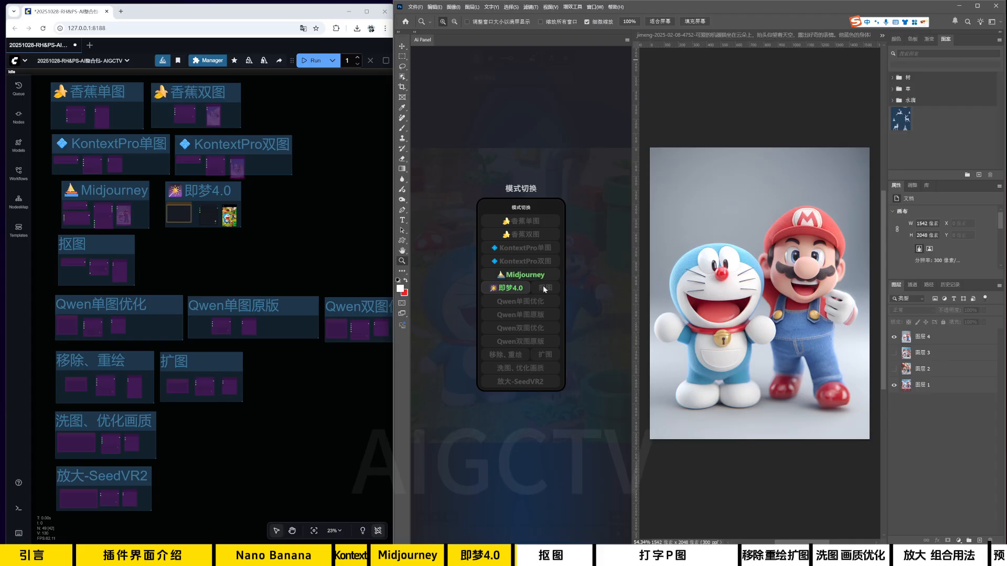
# Switch the AI panel's mode to 抠图, use document 未标题-2 as the image input, and run the cutout.
pyautogui.click(545, 289)
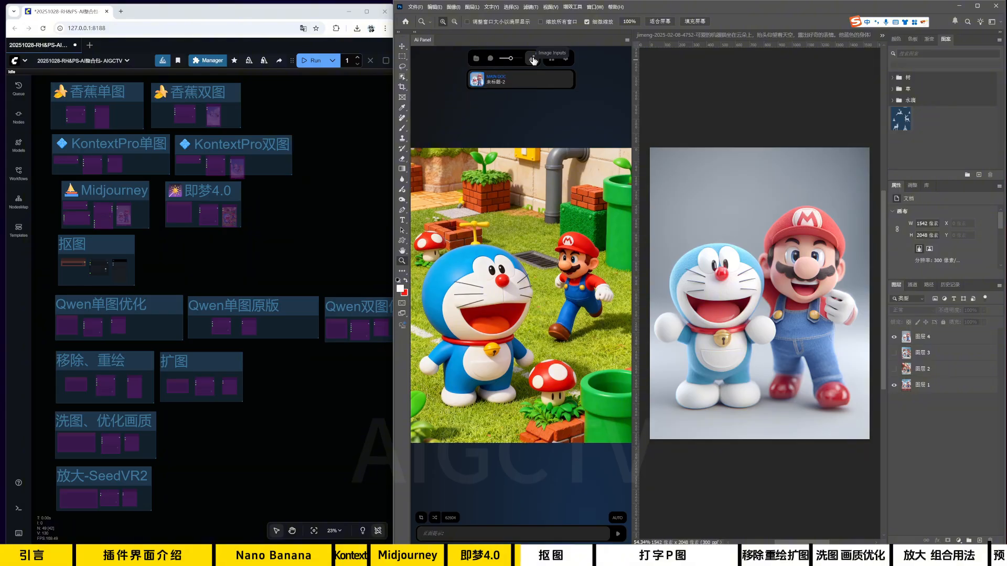
pyautogui.click(476, 82)
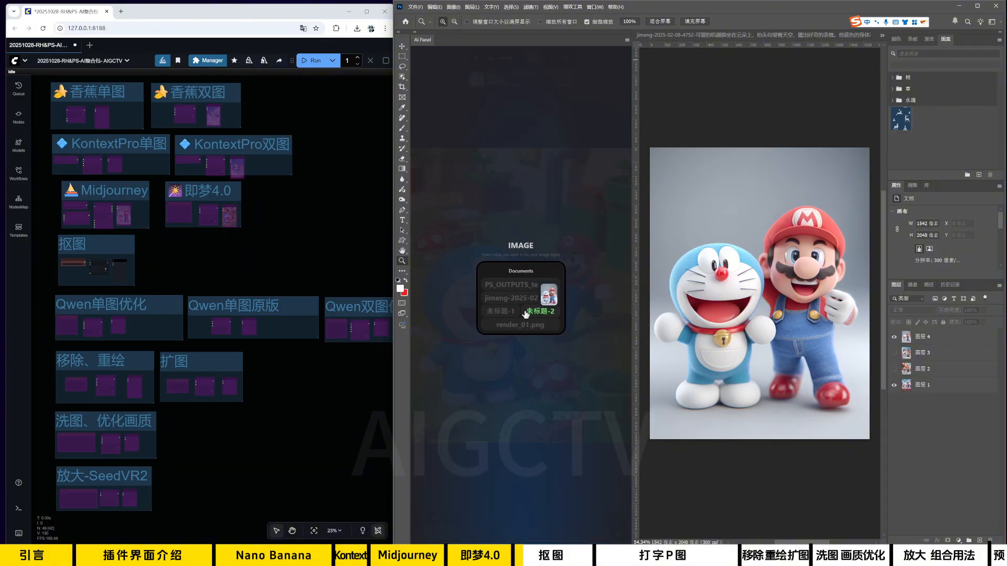
pyautogui.click(543, 312)
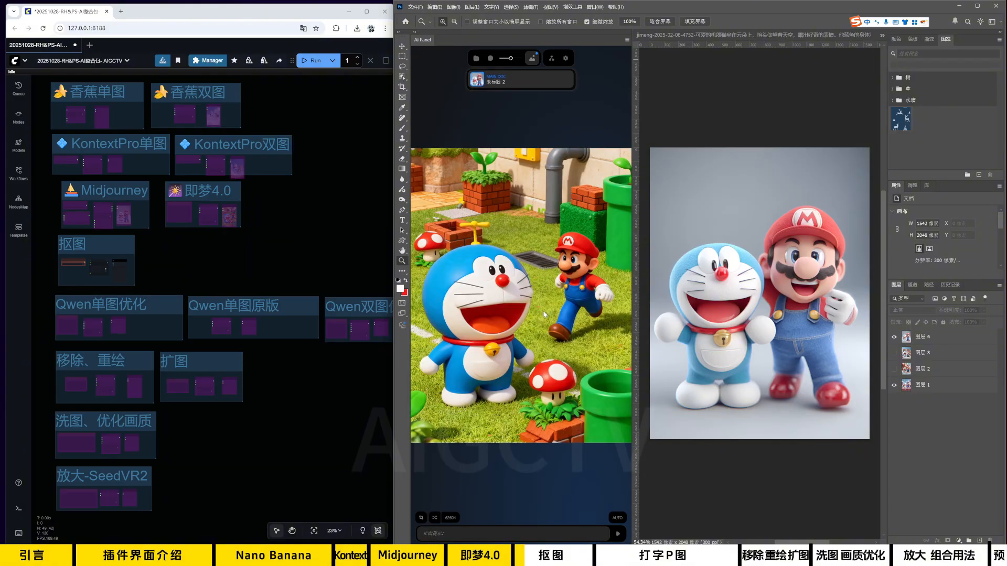
pyautogui.click(619, 534)
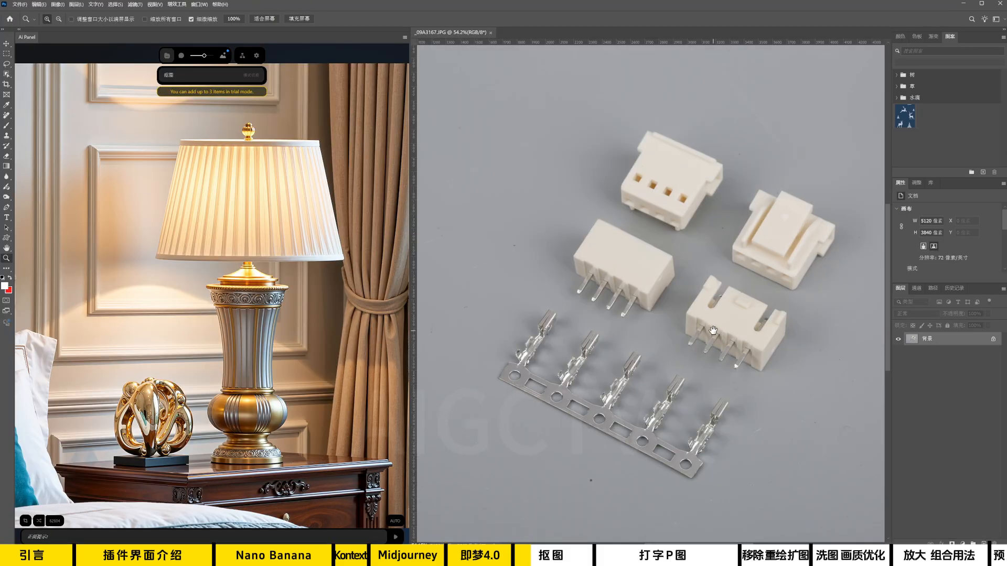
# Lasso the uppermost white connector, cut out only that selected area with 抠图, and hide the background layer.
pyautogui.moveTo(696, 272); pyautogui.dragTo(676, 278)
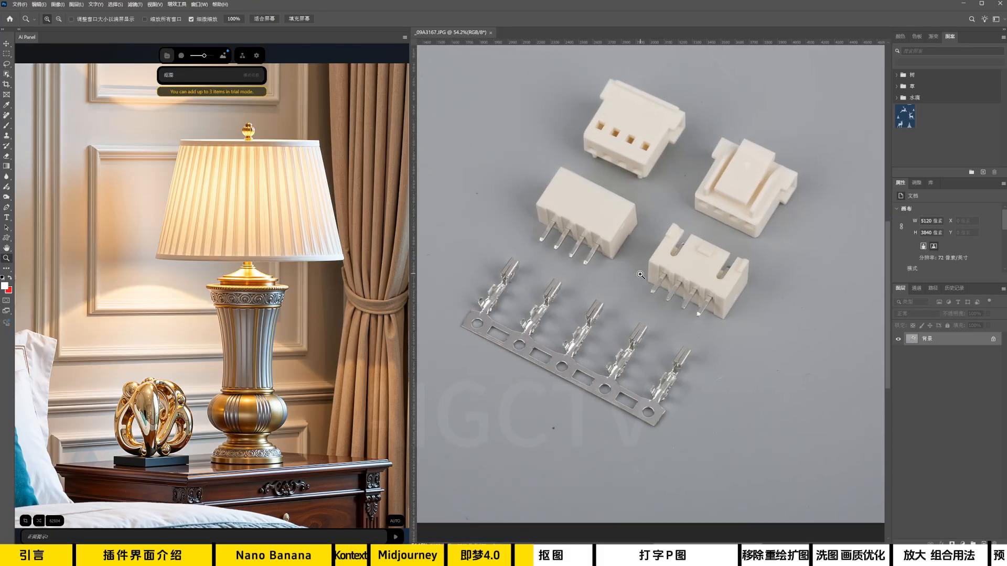
pyautogui.moveTo(686, 252); pyautogui.dragTo(706, 281)
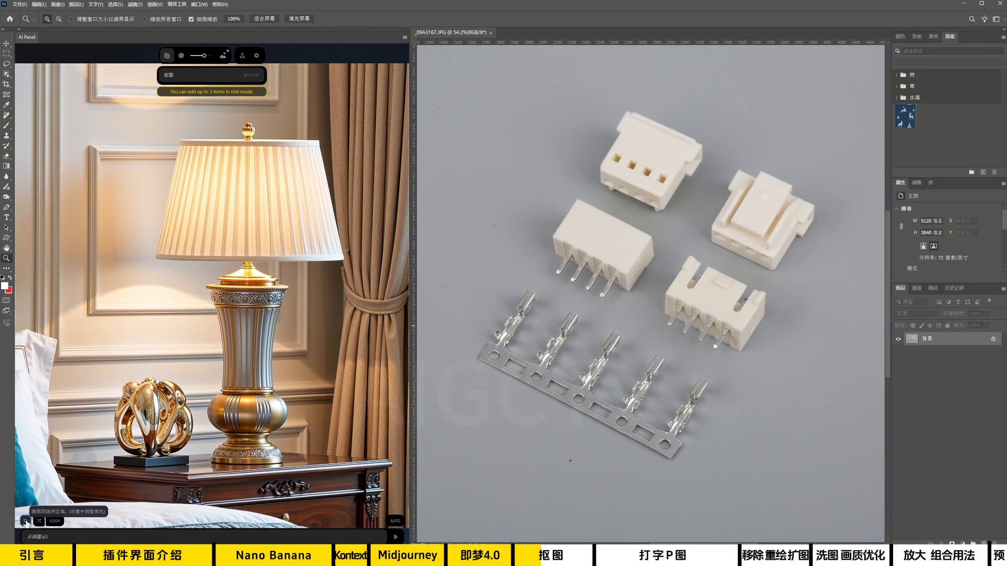
pyautogui.press('l')
pyautogui.moveTo(700, 212)
pyautogui.mouseDown()
pyautogui.moveTo(708, 157)
pyautogui.moveTo(609, 106)
pyautogui.moveTo(589, 183)
pyautogui.moveTo(700, 212)
pyautogui.mouseUp()
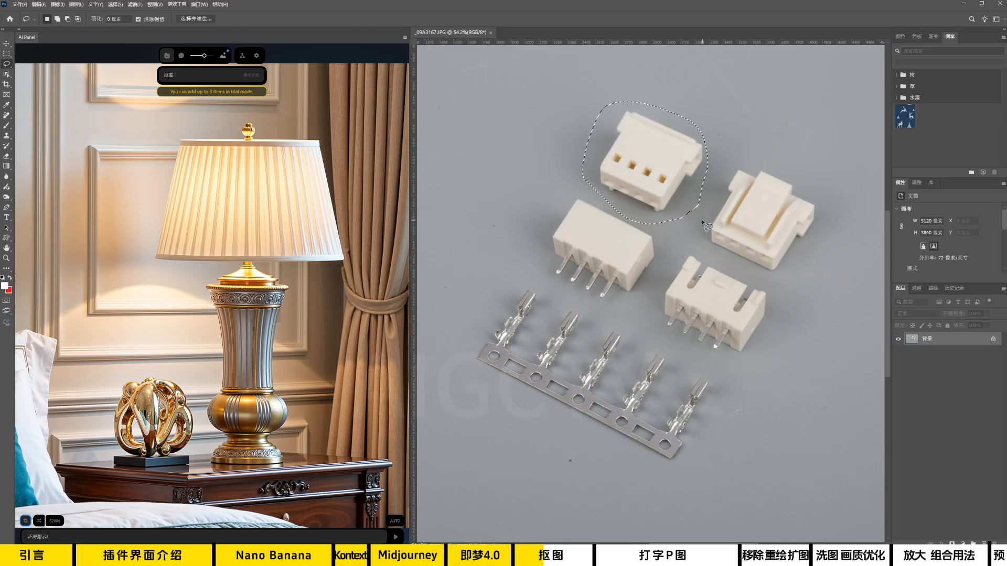
pyautogui.click(395, 537)
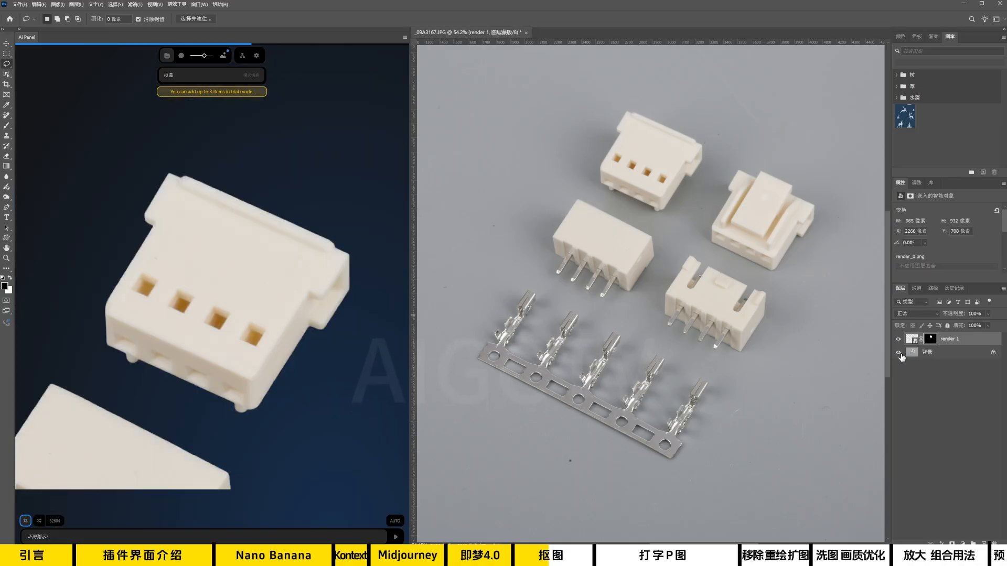
pyautogui.click(899, 354)
# Lasso the metal terminal strip, add its cutout to the document, and inspect it against the white 图层 1 layer.
pyautogui.moveTo(583, 267)
pyautogui.mouseDown()
pyautogui.moveTo(515, 332)
pyautogui.moveTo(678, 420)
pyautogui.moveTo(723, 416)
pyautogui.moveTo(740, 344)
pyautogui.moveTo(577, 261)
pyautogui.mouseUp()
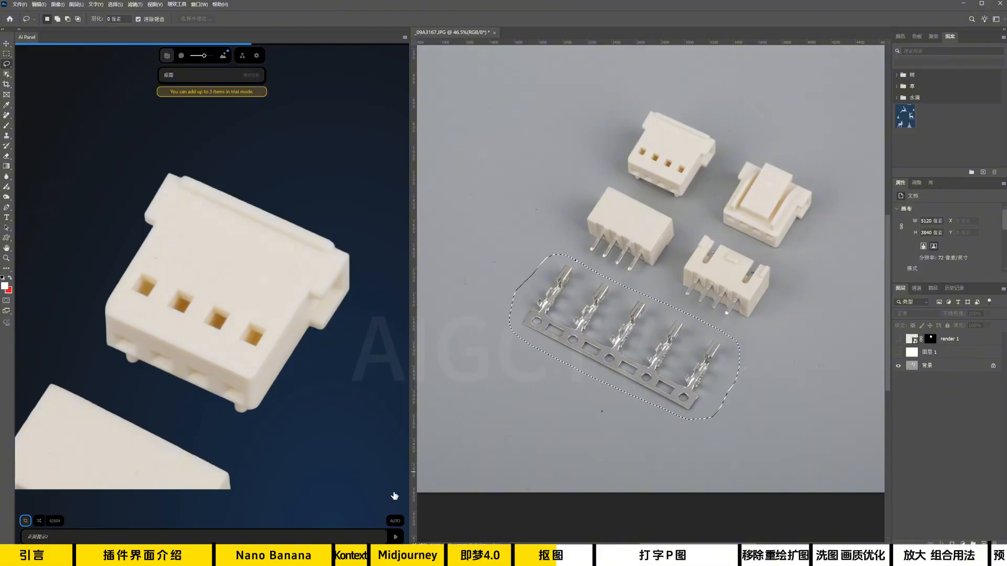
pyautogui.click(395, 537)
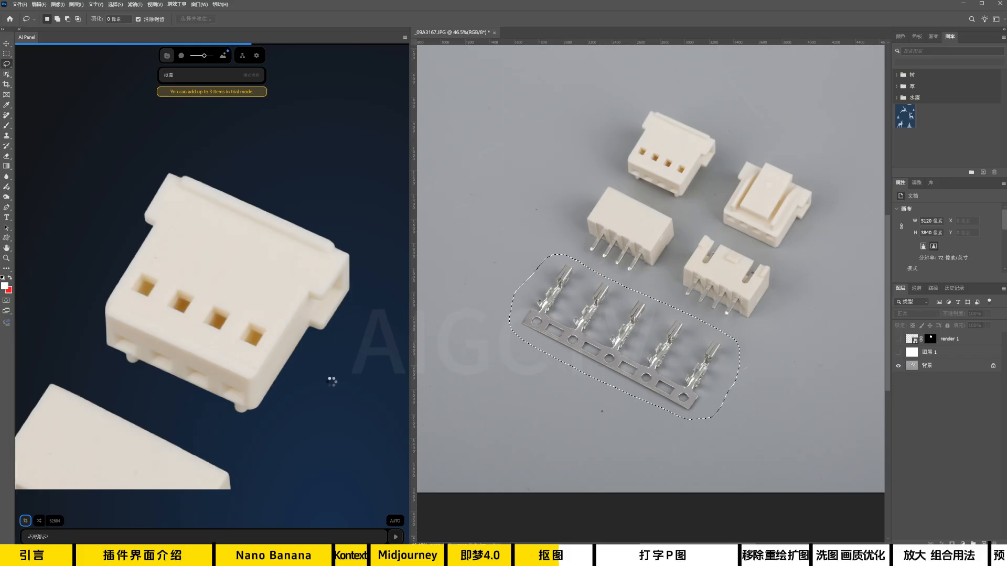
pyautogui.click(283, 335)
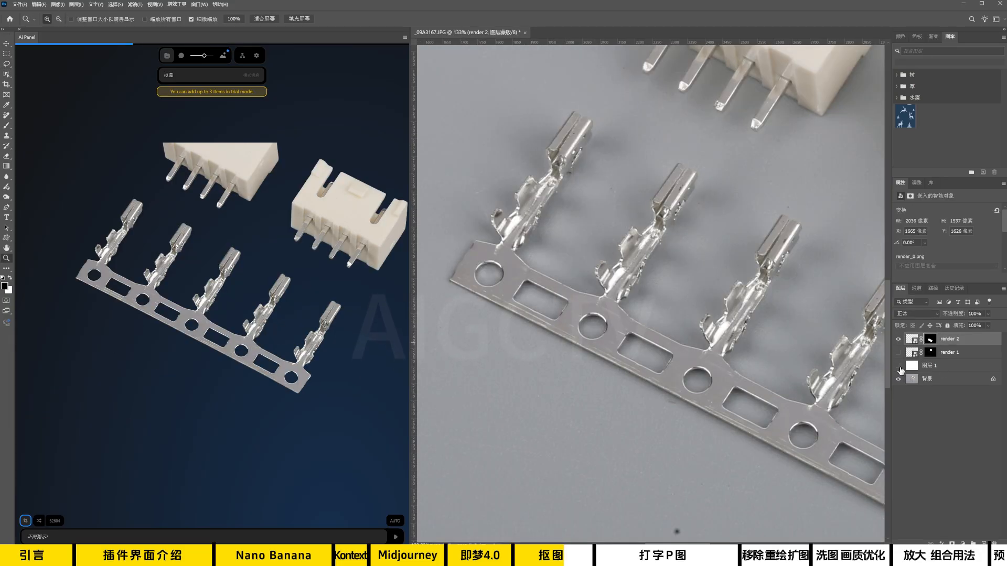
pyautogui.click(899, 367)
pyautogui.moveTo(867, 359); pyautogui.dragTo(664, 331)
pyautogui.scroll(-3, 665, 330)
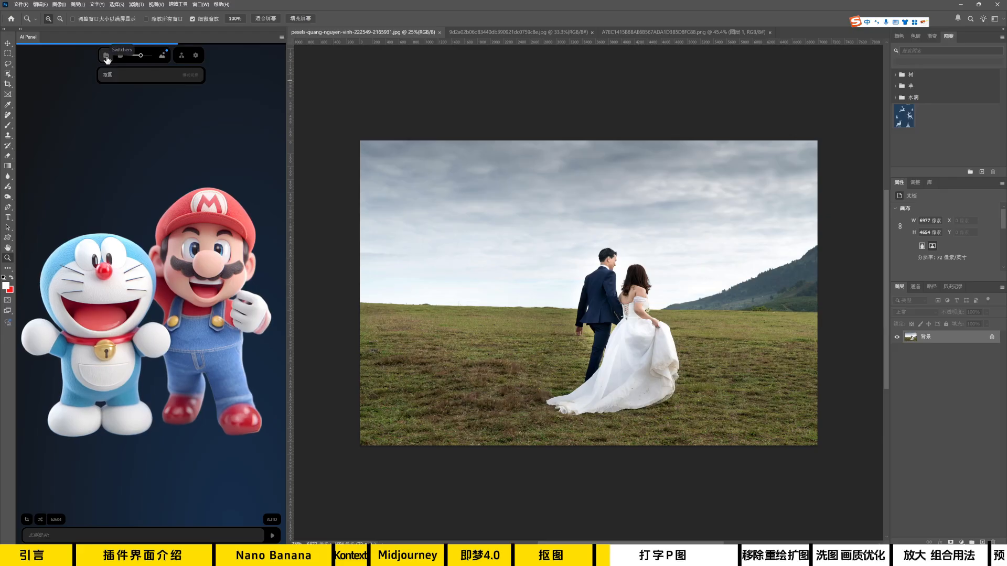
# Switch the AI panel's mode to Qwen单图优化 and prompt the wedding photo edit with 把草地变成雪地，季节变成冬天.
pyautogui.click(112, 77)
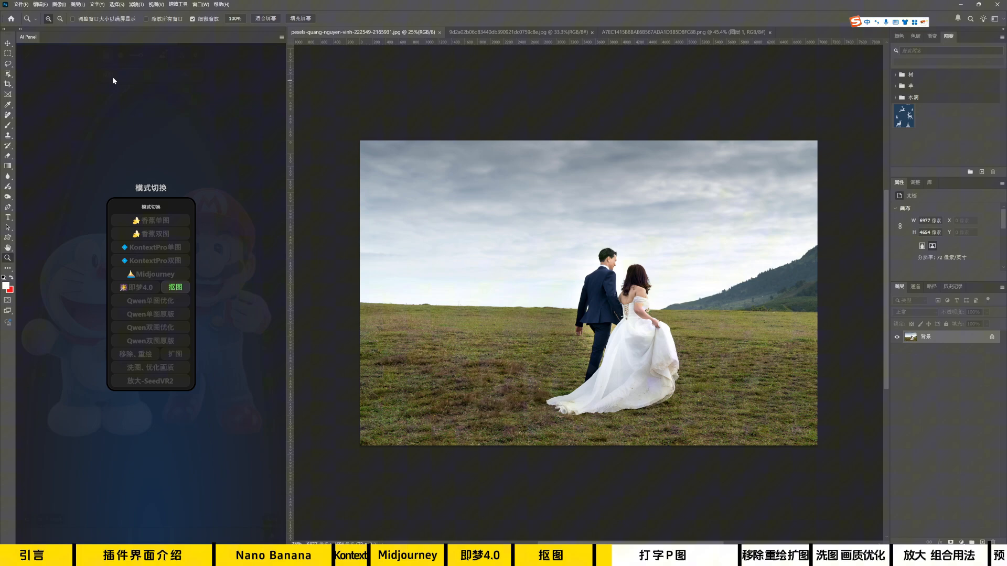
pyautogui.click(145, 302)
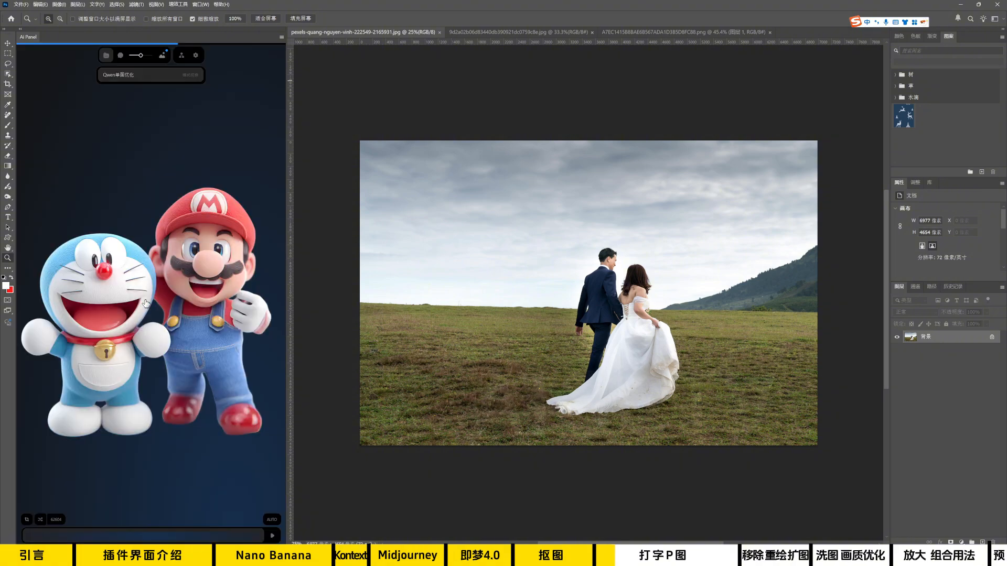
pyautogui.click(44, 536)
pyautogui.write('把草地变成雪地。')
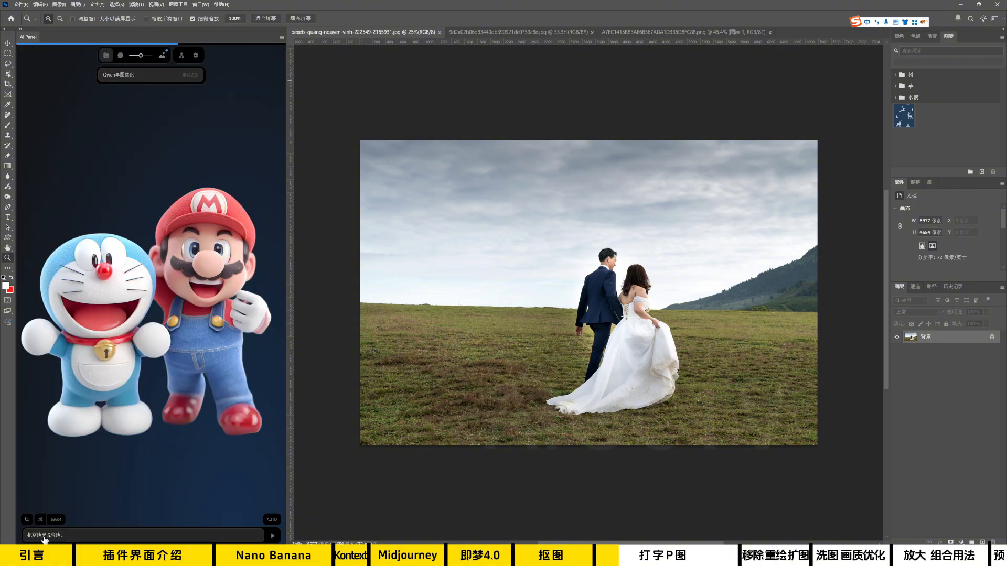
pyautogui.press('BackSpace')
pyautogui.write('，季节变成冬天')
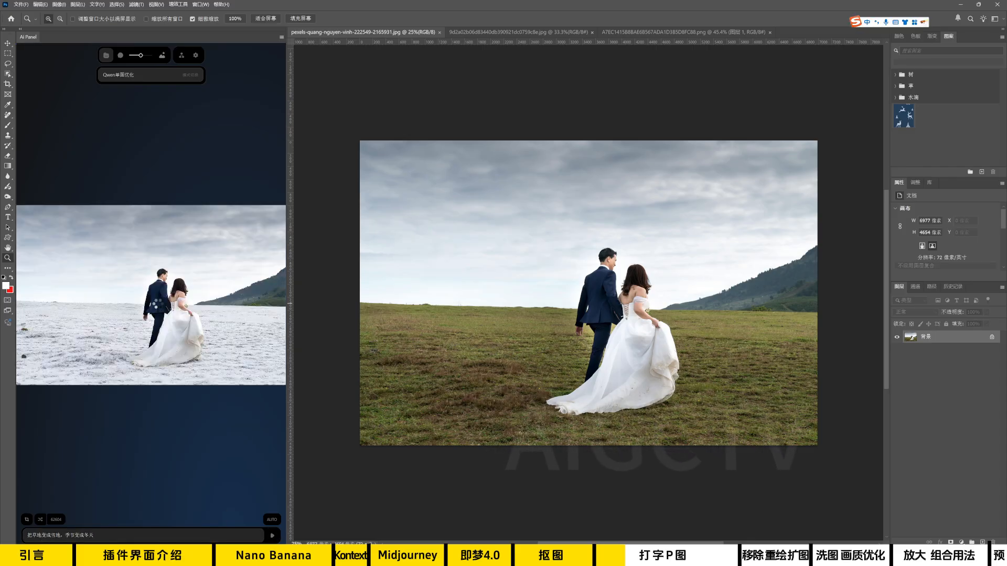
# Add the snow result to the wedding photo document and compare the couple and dress with the original up close.
pyautogui.moveTo(604, 298); pyautogui.dragTo(628, 314)
pyautogui.moveTo(673, 399); pyautogui.dragTo(634, 197)
pyautogui.moveTo(682, 268); pyautogui.dragTo(631, 209)
pyautogui.moveTo(674, 308); pyautogui.dragTo(716, 310)
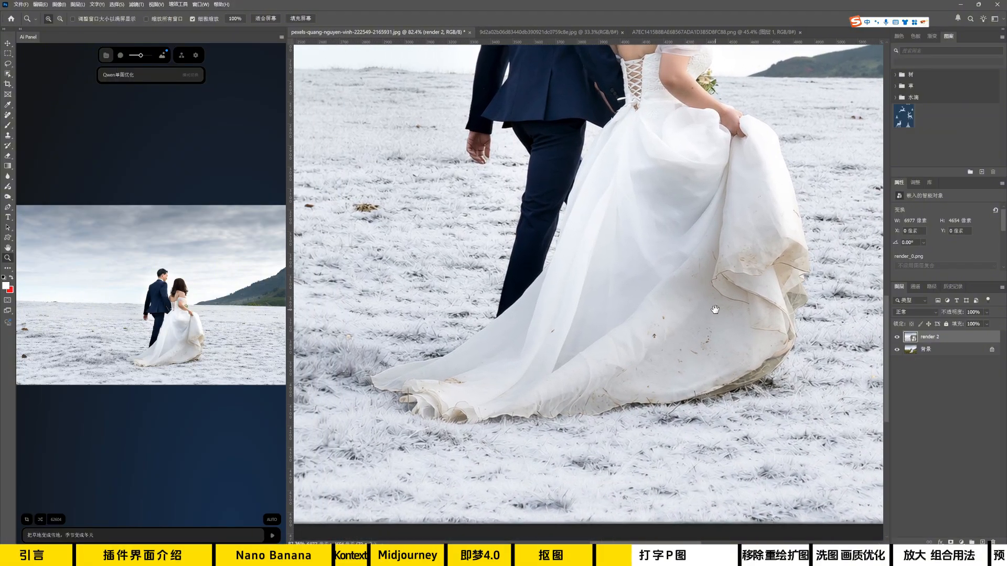
pyautogui.click(896, 338)
pyautogui.click(897, 338)
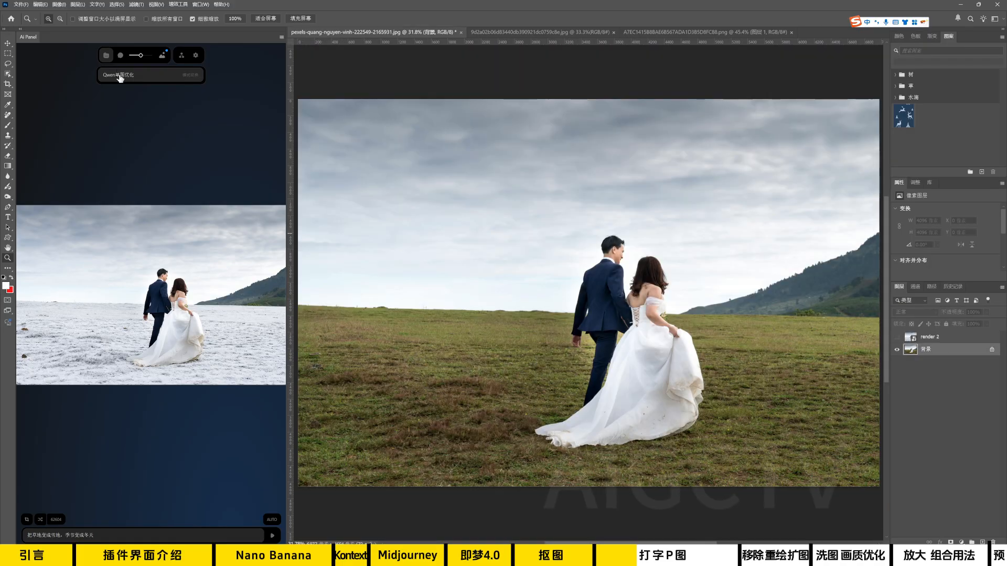
# Switch the AI panel's mode to Qwen单图原版.
pyautogui.click(120, 77)
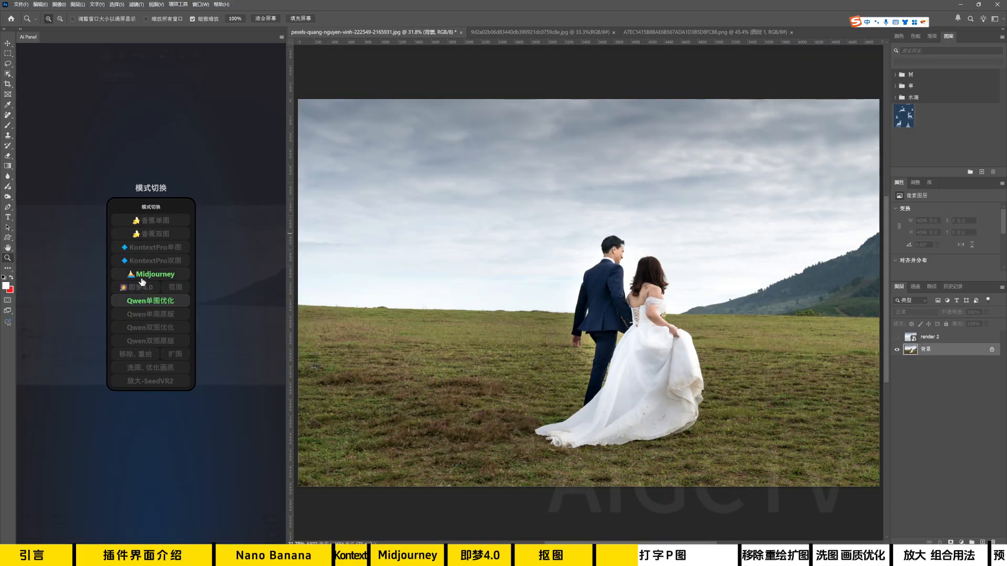
pyautogui.click(152, 315)
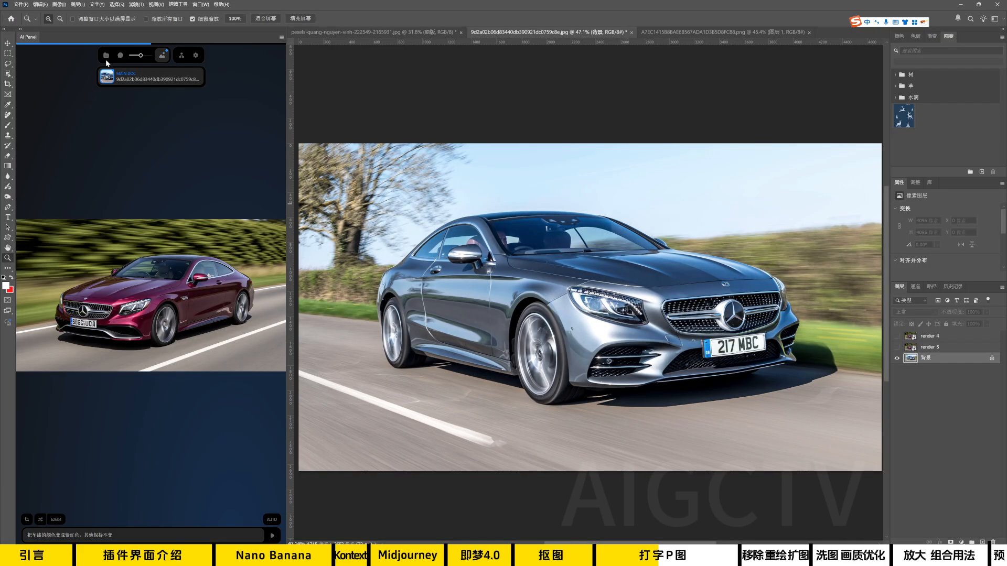
# Switch the AI panel's mode to Qwen单图优化 and compare the purplish-red car on the render 6 layer with the original photo.
pyautogui.click(110, 76)
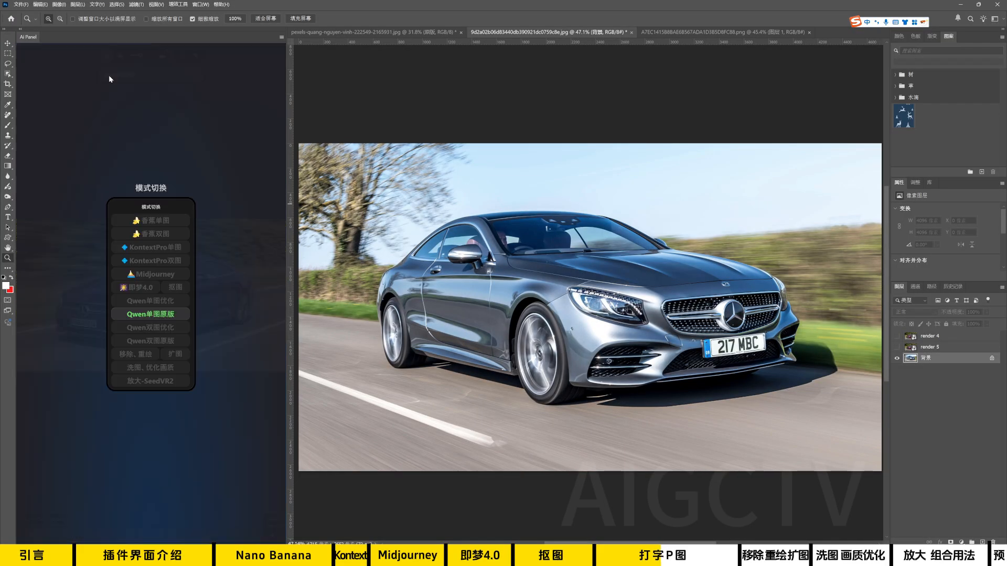
pyautogui.click(160, 303)
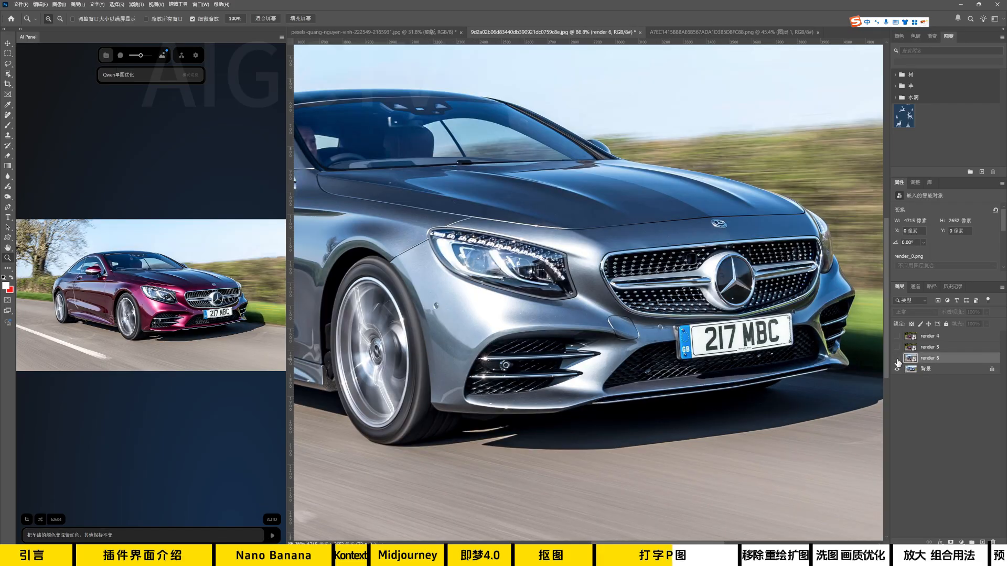
pyautogui.click(896, 359)
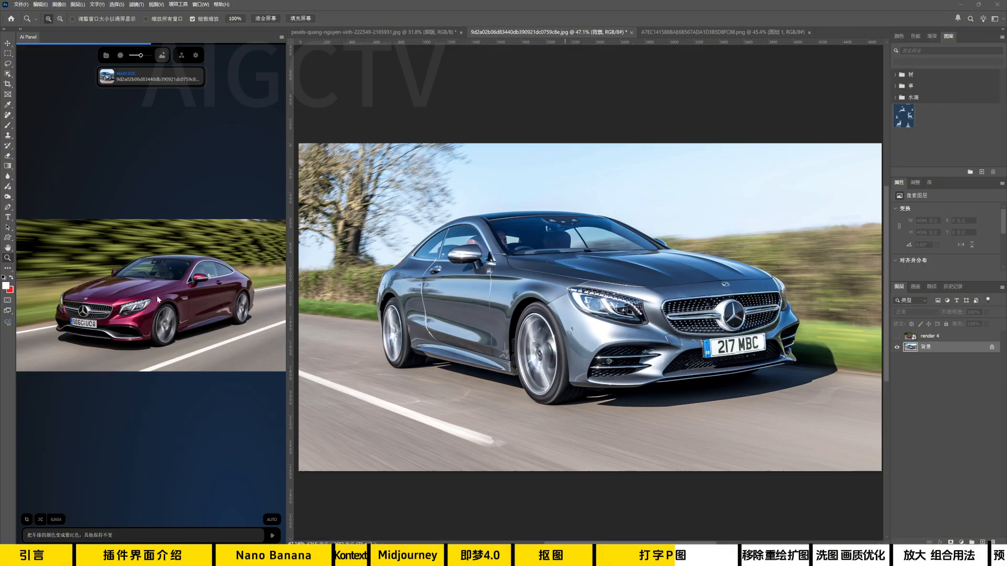
pyautogui.click(157, 300)
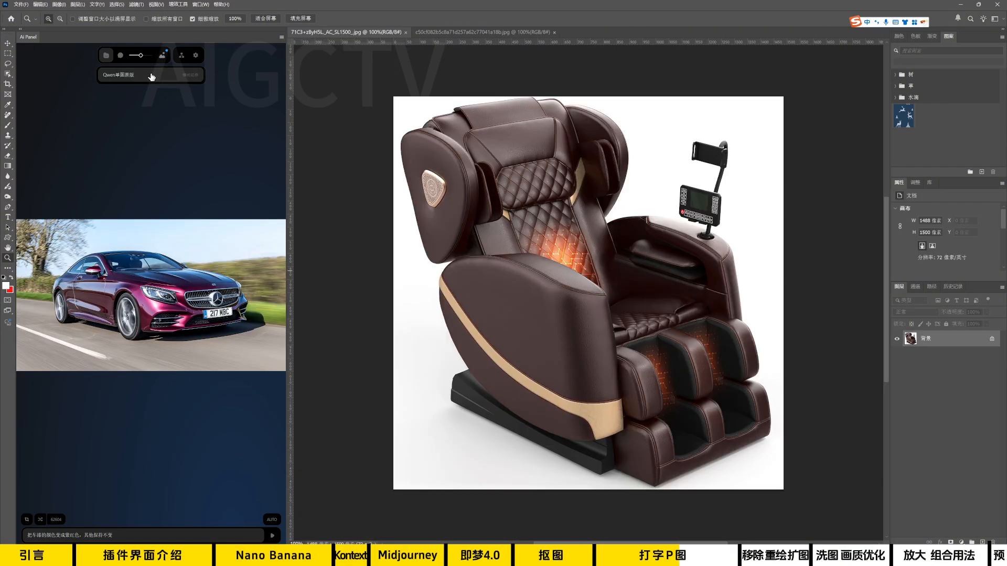
# Switch to Qwen双图原版, use the massage chair and woman documents as image inputs, and generate with 图2的女人躺在图1的按摩椅上.
pyautogui.click(145, 78)
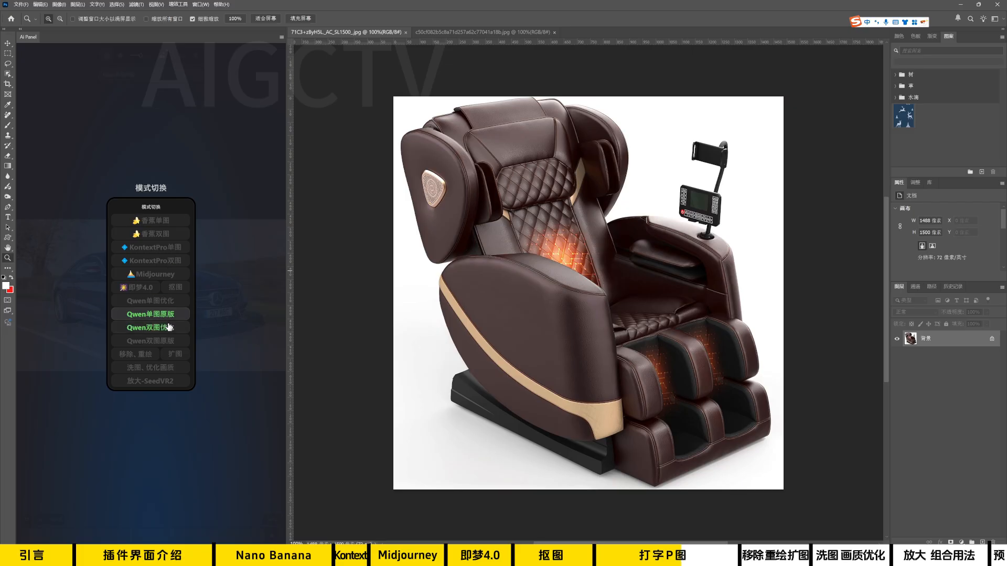
pyautogui.click(162, 342)
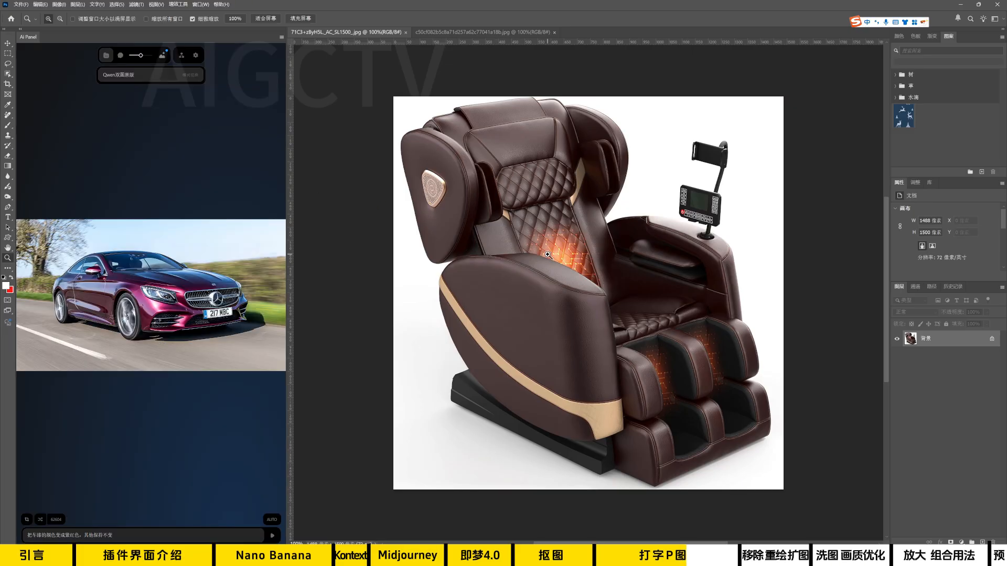
pyautogui.click(162, 55)
pyautogui.click(161, 77)
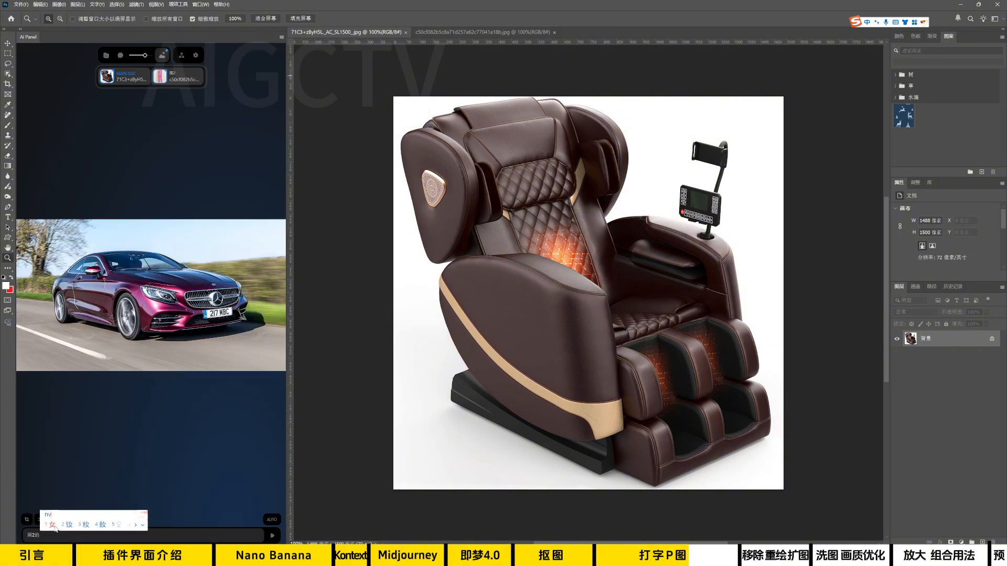
pyautogui.write('女人躺在图1的按摩椅上')
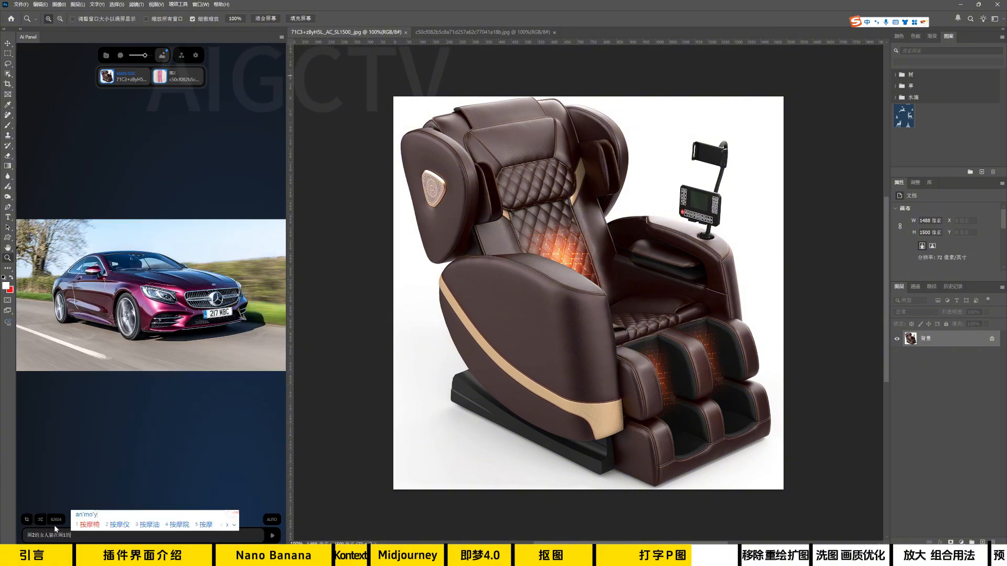
pyautogui.click(272, 535)
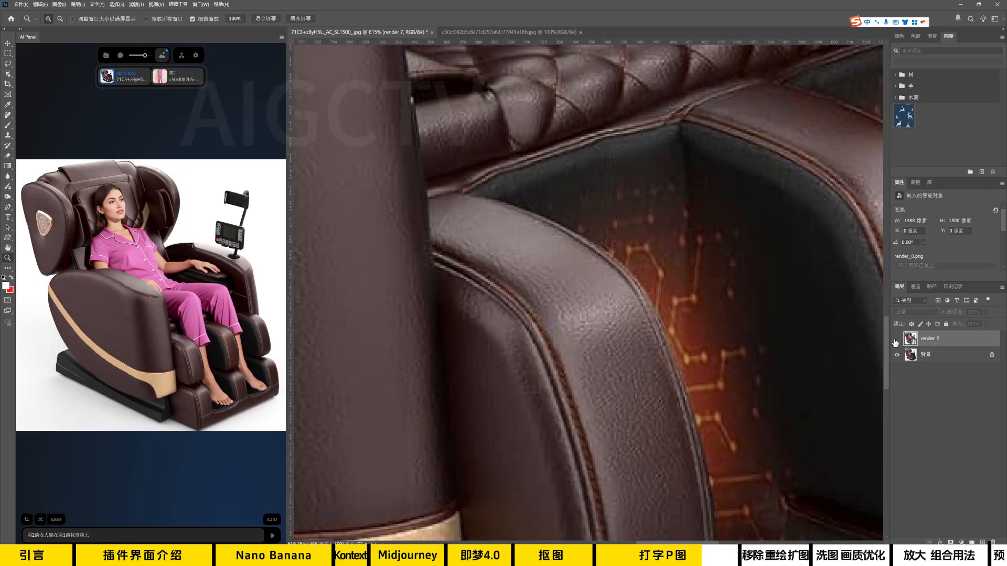
# Toggle the render 7 layer's visibility to compare the massage chair's footrest details with the original.
pyautogui.click(896, 339)
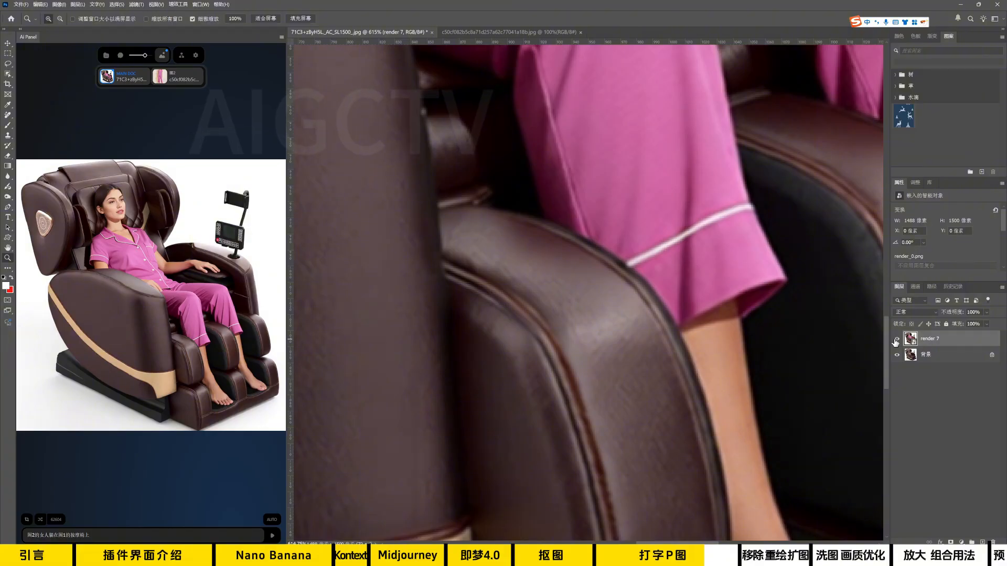
pyautogui.click(896, 341)
pyautogui.click(896, 339)
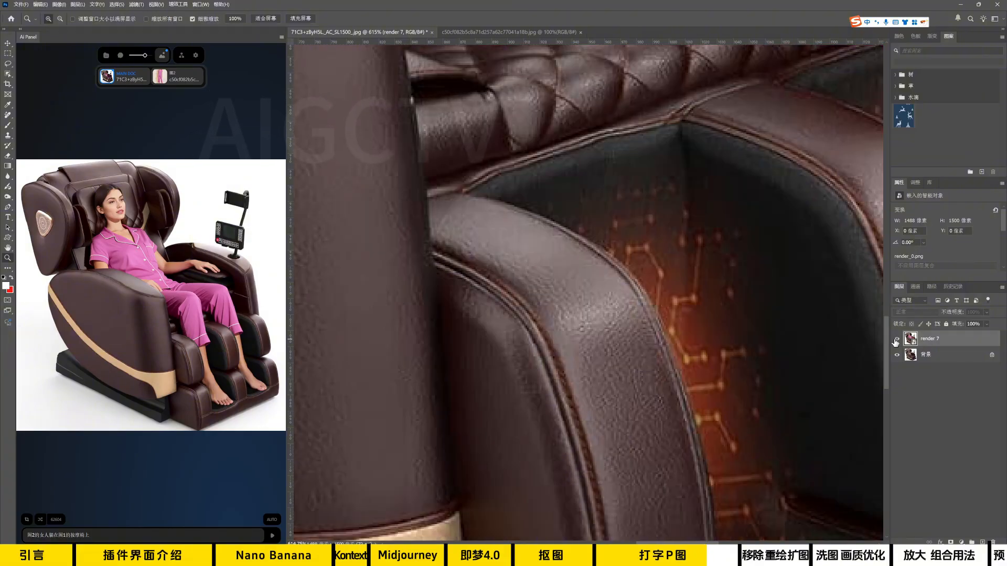
pyautogui.click(895, 341)
pyautogui.moveTo(814, 351); pyautogui.dragTo(640, 364)
# Switch the AI panel's mode to Qwen双图优化, generate the woman on the massage chair, and add the result to the document.
pyautogui.click(108, 57)
pyautogui.click(126, 78)
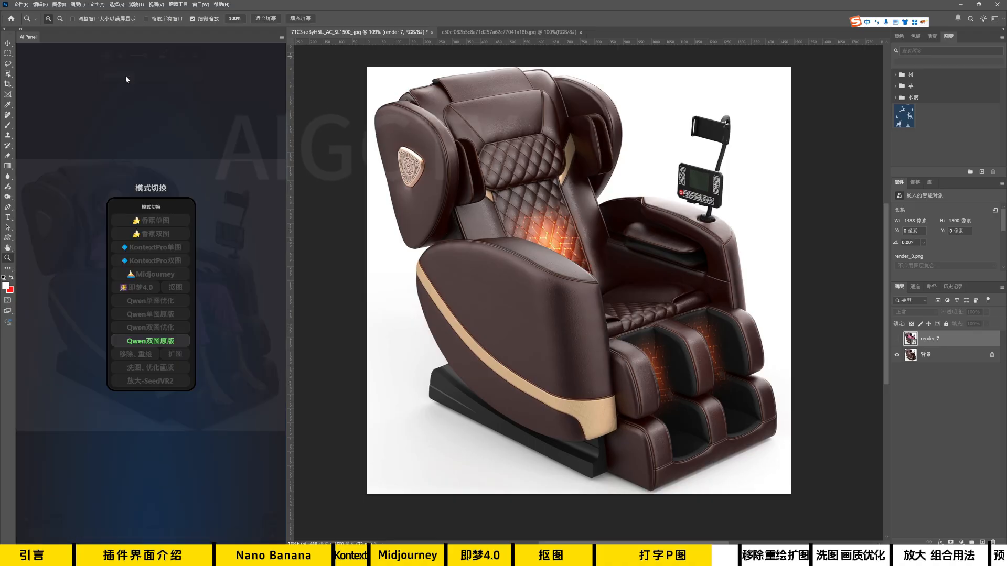
pyautogui.click(162, 329)
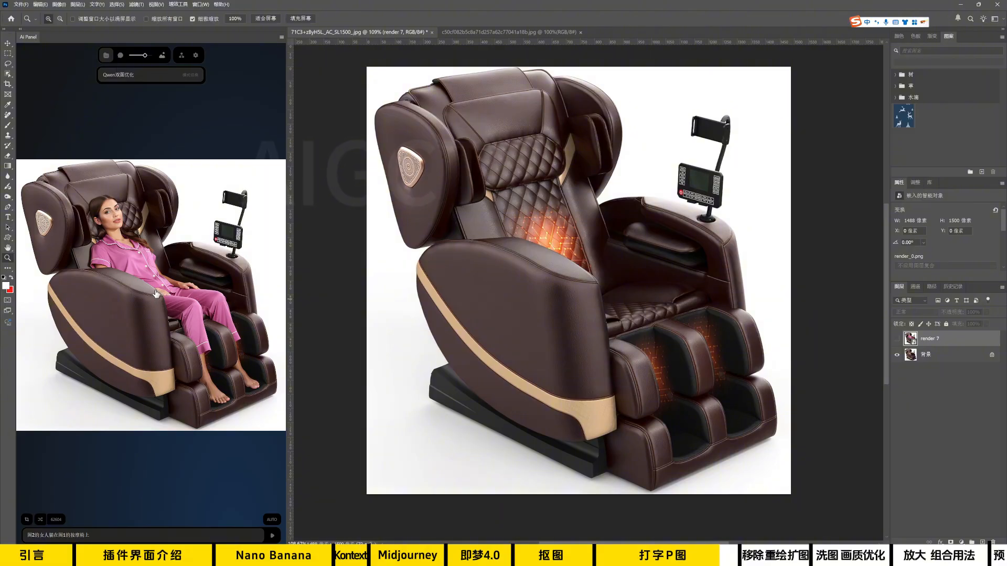
pyautogui.click(156, 294)
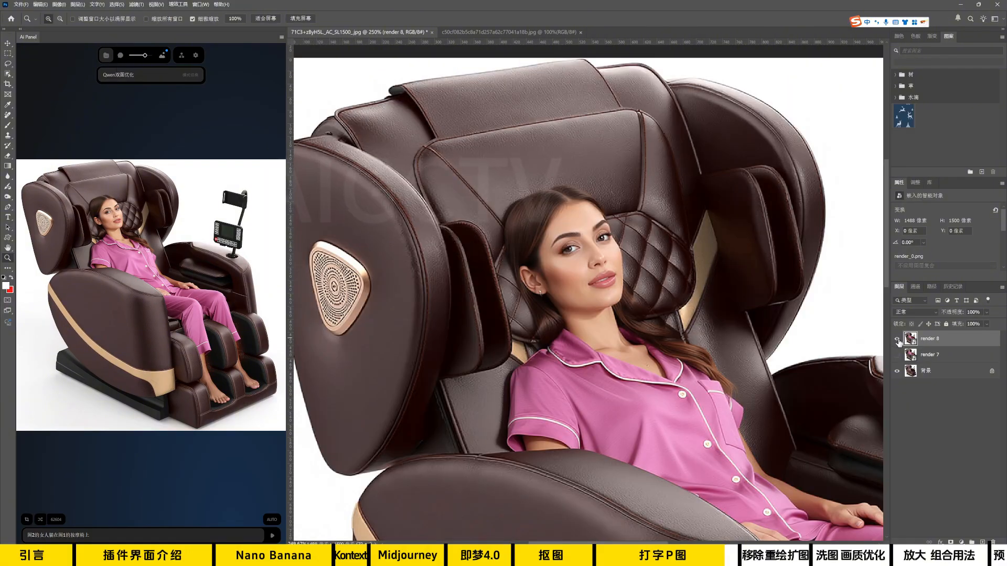
# Toggle the render 8 layer's visibility and examine the woman and massage chair up close against the original.
pyautogui.click(896, 341)
pyautogui.click(897, 342)
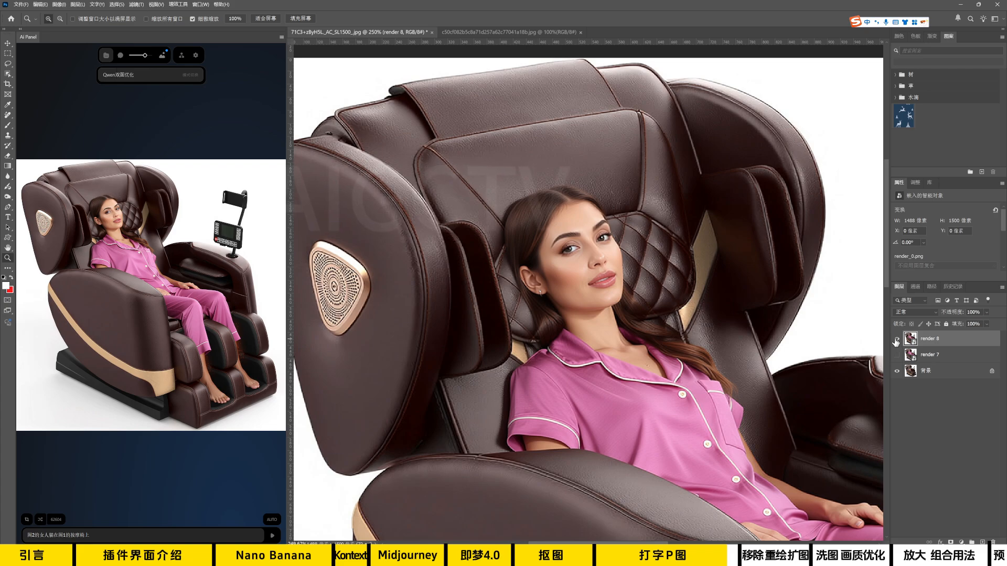
pyautogui.scroll(-5, 755, 377)
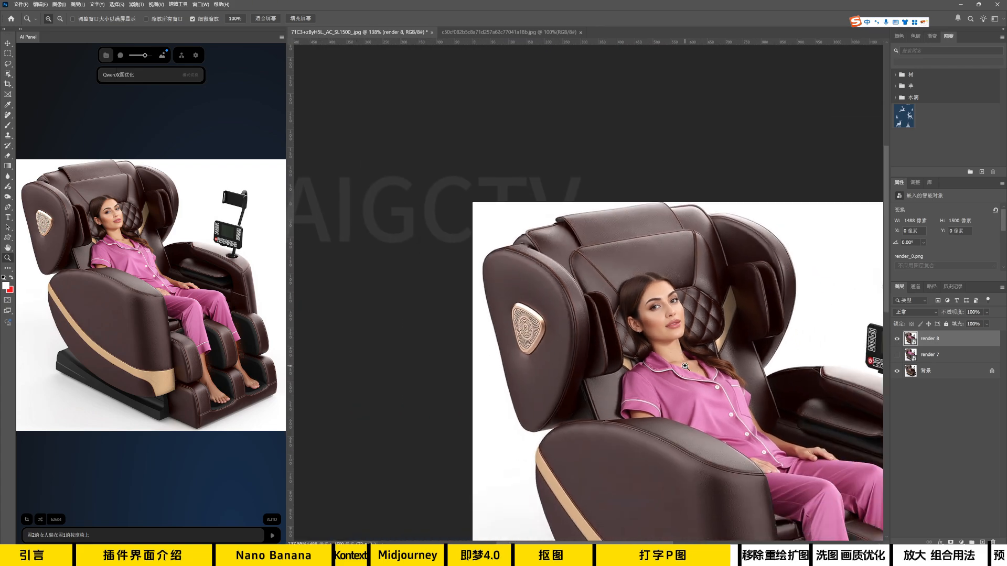
pyautogui.moveTo(711, 383); pyautogui.dragTo(646, 271)
pyautogui.scroll(-2, 660, 299)
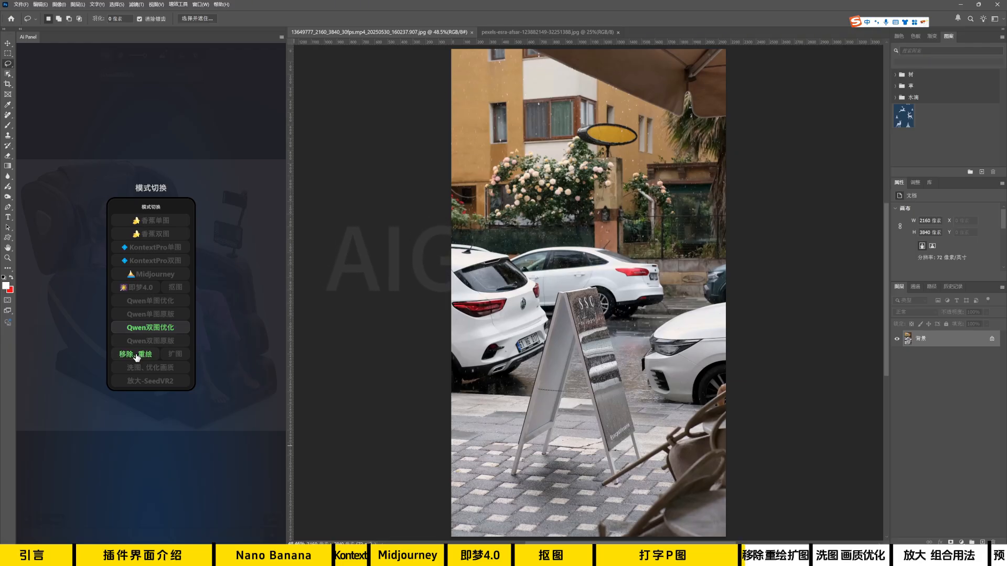
# Switch to 移除、重绘, lasso the street signboard and the chairs, and add the result with them removed to the document.
pyautogui.click(136, 356)
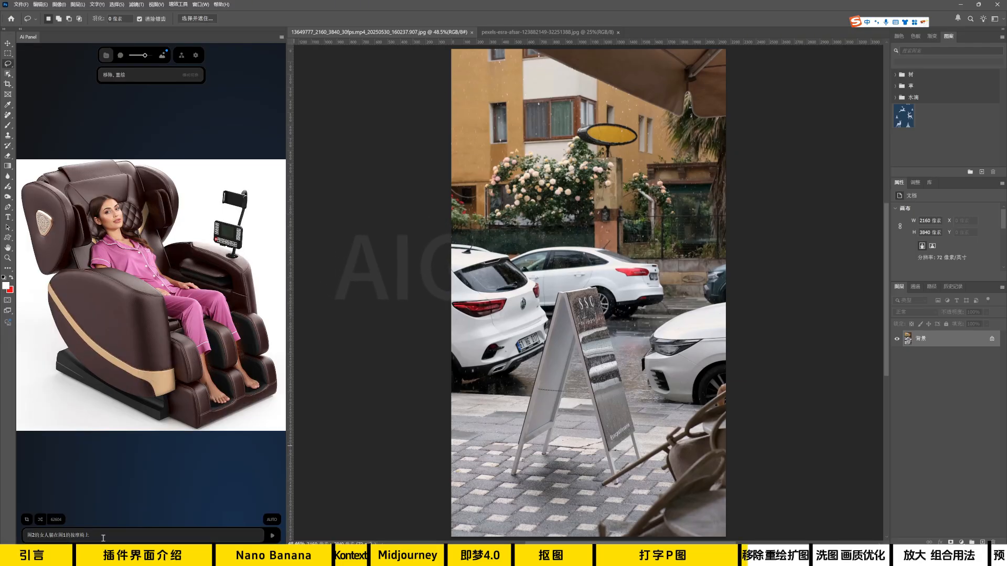
pyautogui.moveTo(563, 288)
pyautogui.mouseDown()
pyautogui.moveTo(509, 492)
pyautogui.moveTo(574, 508)
pyautogui.moveTo(740, 383)
pyautogui.moveTo(673, 420)
pyautogui.moveTo(626, 379)
pyautogui.moveTo(572, 289)
pyautogui.mouseUp()
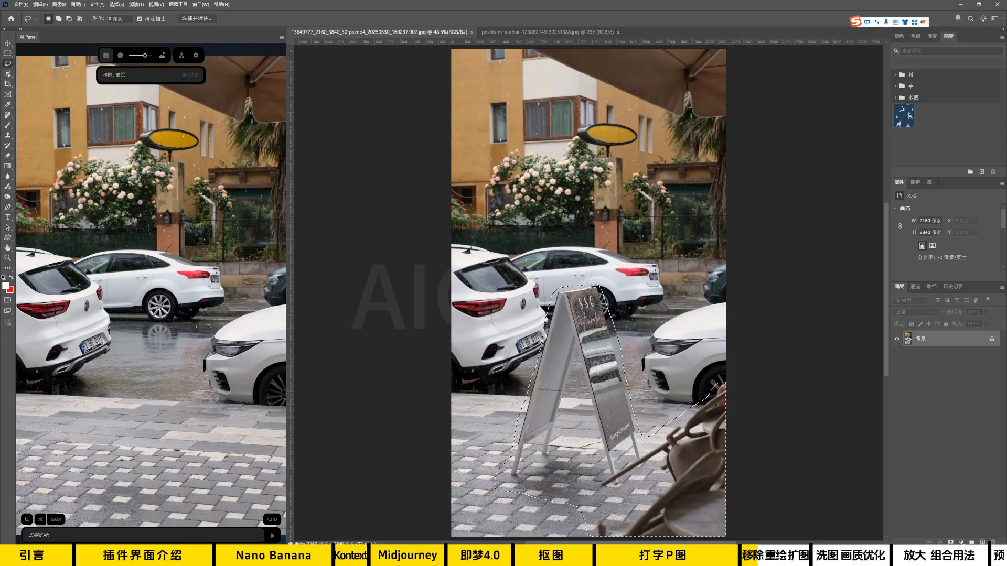
pyautogui.click(157, 353)
pyautogui.press('b')
pyautogui.moveTo(583, 475); pyautogui.dragTo(645, 472)
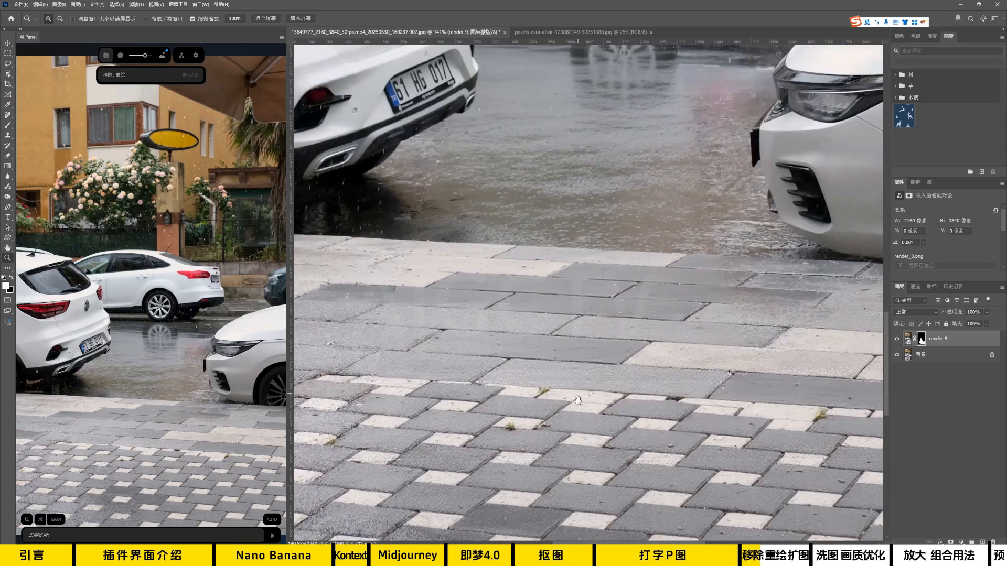
# Lasso the bread on the plate, replace it with a generated cake using 移除、重绘, and add the result to the document.
pyautogui.moveTo(578, 400)
pyautogui.mouseDown()
pyautogui.moveTo(711, 249)
pyautogui.moveTo(527, 381)
pyautogui.moveTo(712, 434)
pyautogui.moveTo(522, 346)
pyautogui.moveTo(616, 333)
pyautogui.mouseUp()
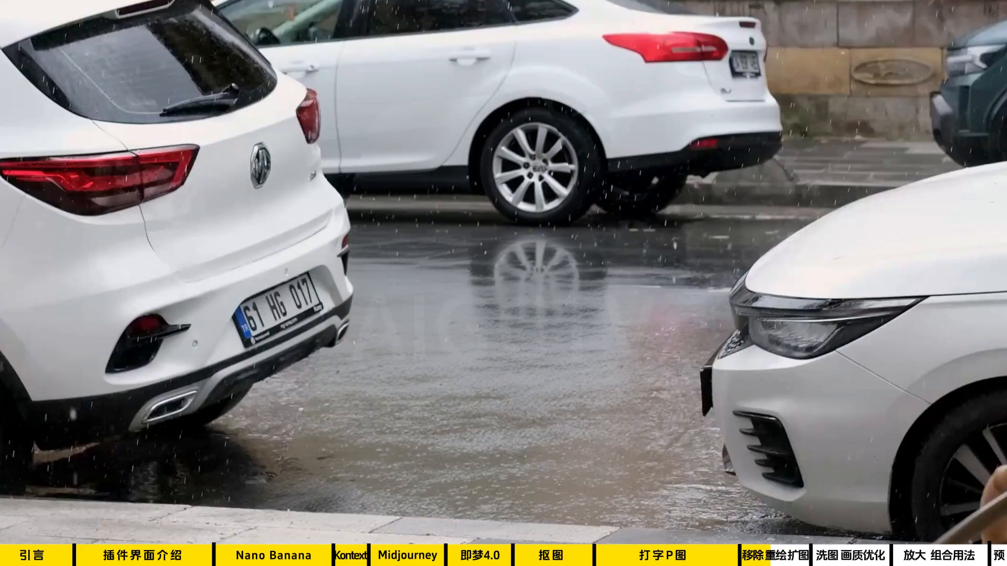
pyautogui.moveTo(547, 179); pyautogui.dragTo(507, 202)
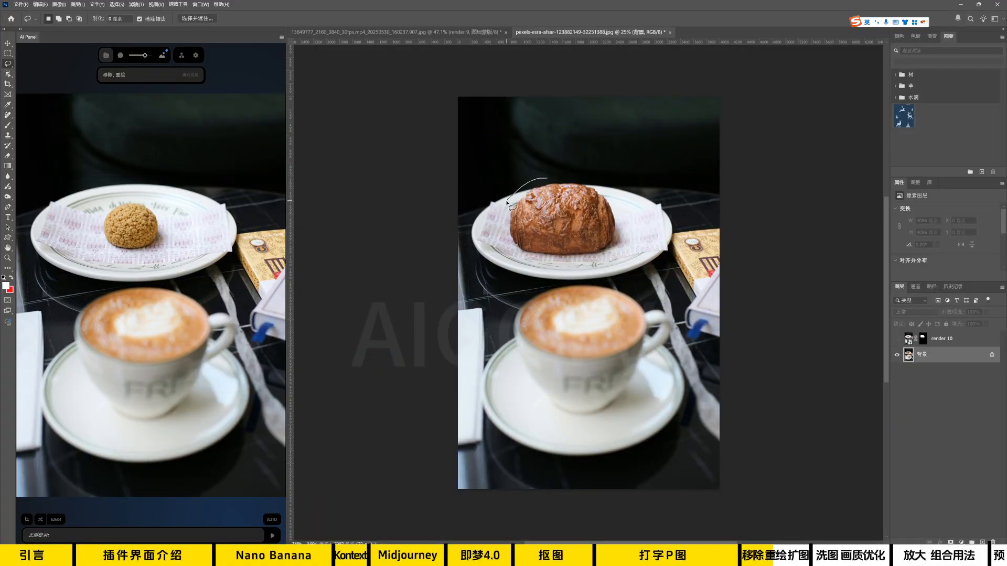
pyautogui.moveTo(552, 261)
pyautogui.mouseDown()
pyautogui.moveTo(627, 241)
pyautogui.moveTo(620, 205)
pyautogui.moveTo(578, 178)
pyautogui.moveTo(522, 202)
pyautogui.mouseUp()
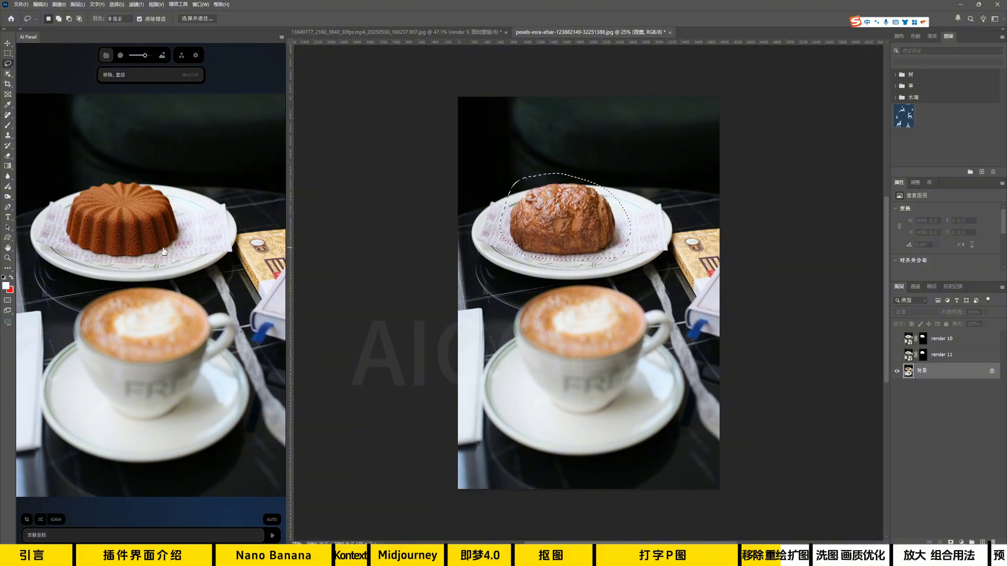
pyautogui.click(164, 251)
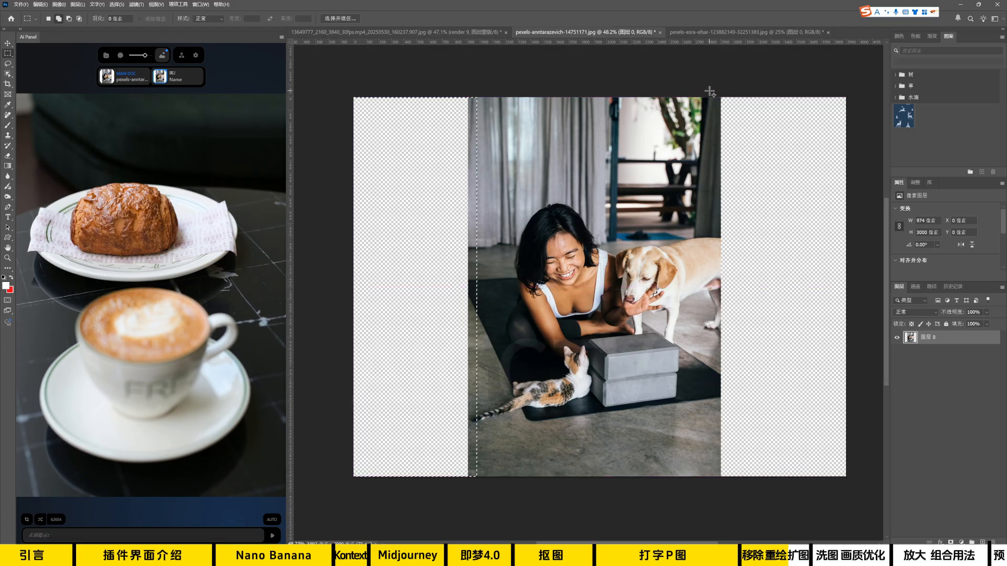
# Marquee-select the blank area beside the woman-and-dog photo, extend the scene with 扩图, and compare the render 1 layer with the original.
pyautogui.moveTo(709, 91); pyautogui.dragTo(851, 481)
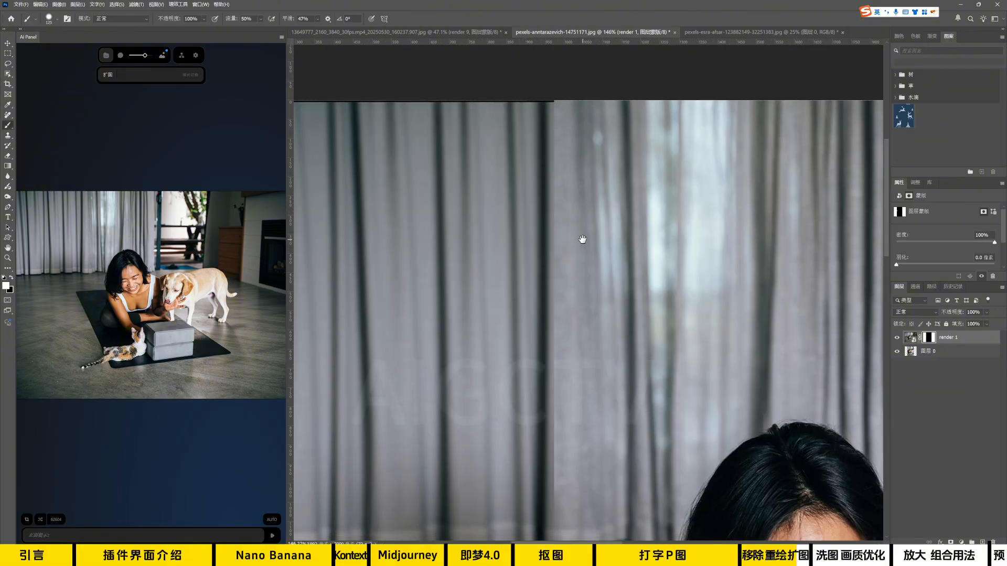
pyautogui.moveTo(581, 240); pyautogui.dragTo(580, 233)
pyautogui.moveTo(554, 181)
pyautogui.mouseDown()
pyautogui.moveTo(541, 291)
pyautogui.moveTo(558, 394)
pyautogui.mouseUp()
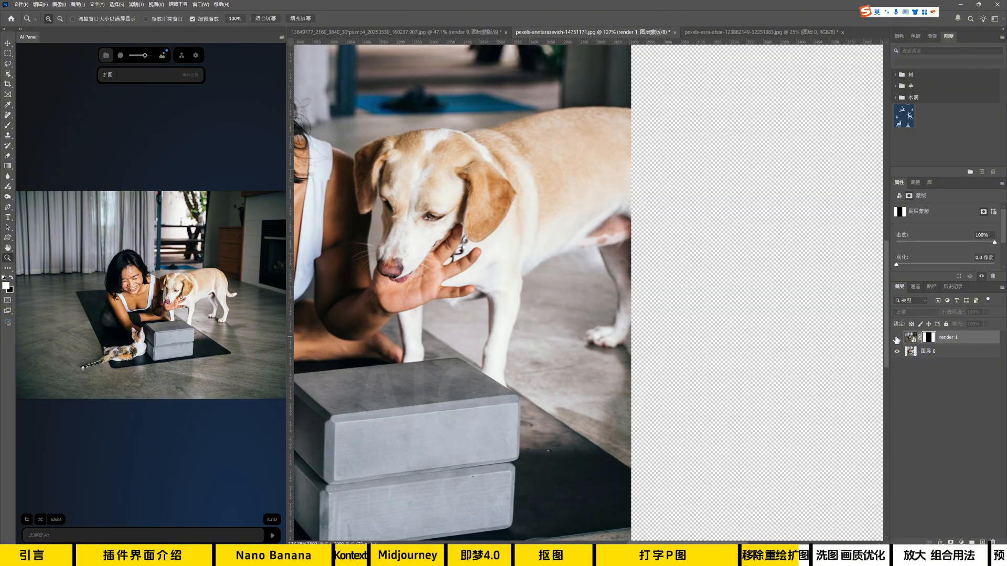
pyautogui.click(896, 339)
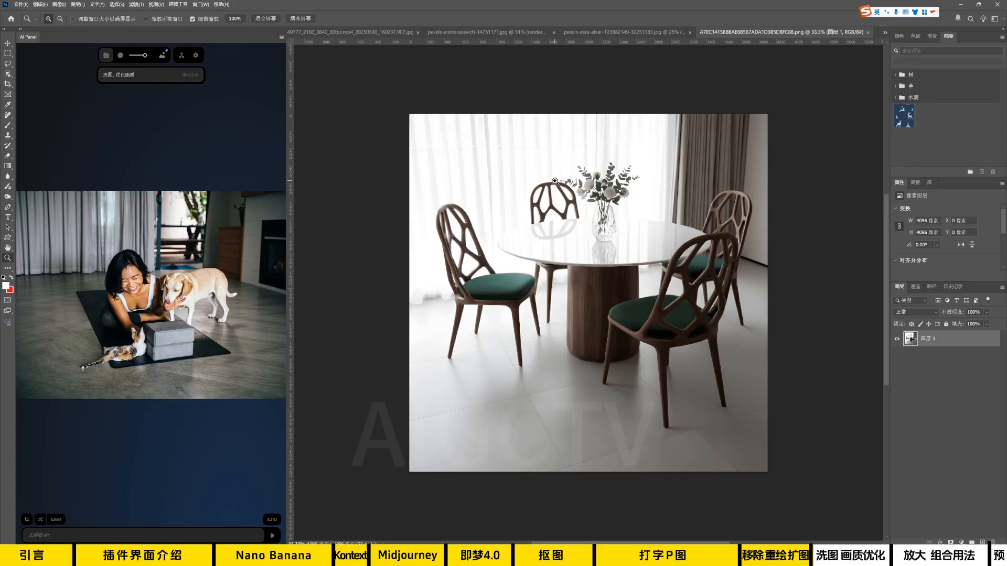
# Examine the original dining picture's chairs, tabletop and vase up close before optimizing it with 洗图、优化画质.
pyautogui.moveTo(555, 181); pyautogui.dragTo(676, 162)
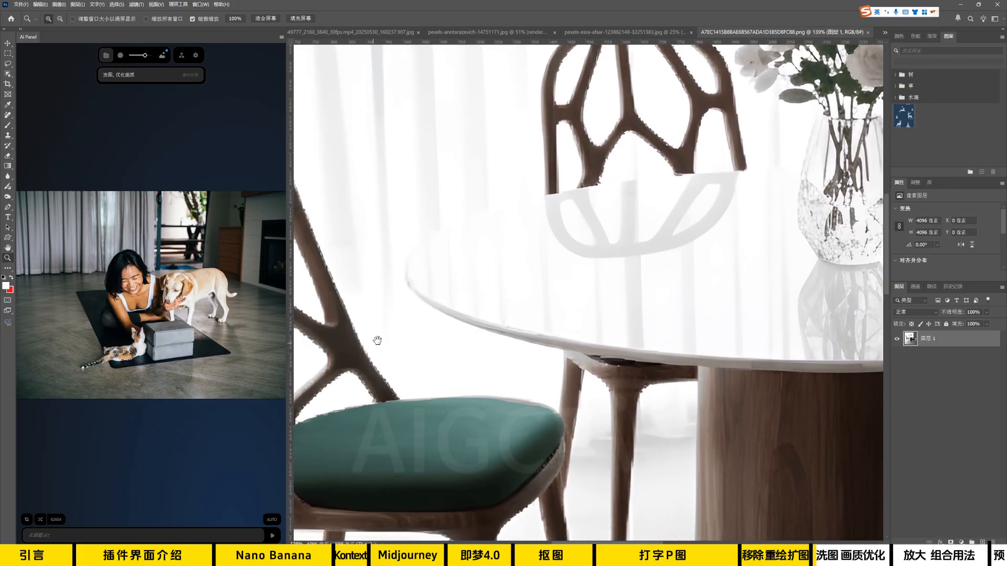
pyautogui.moveTo(377, 341); pyautogui.dragTo(486, 299)
pyautogui.moveTo(338, 341); pyautogui.dragTo(481, 252)
pyautogui.moveTo(868, 149); pyautogui.dragTo(725, 292)
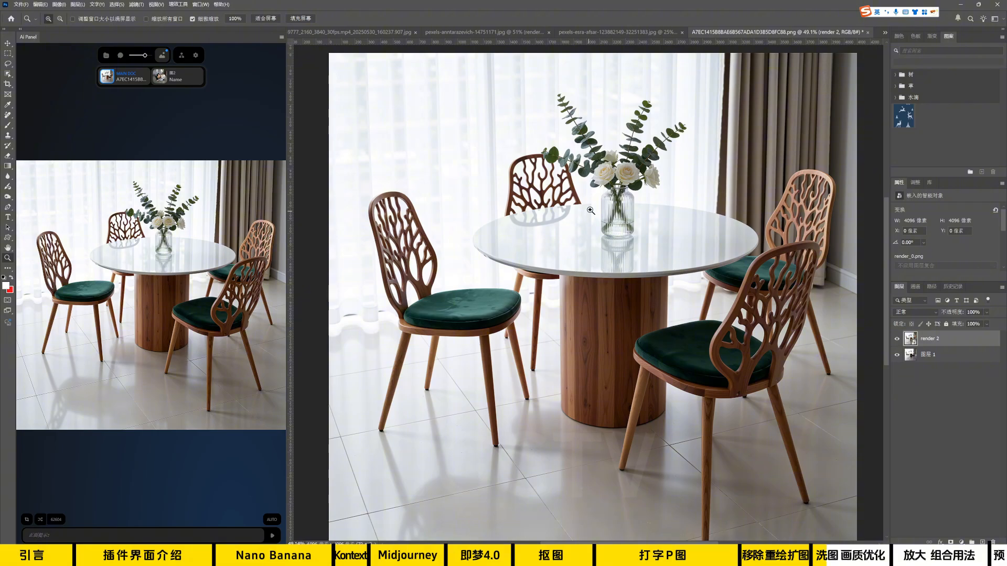
# Examine the render 2 layer's chairs and table up close, toggling its visibility to compare it with the original.
pyautogui.moveTo(581, 155); pyautogui.dragTo(680, 162)
pyautogui.moveTo(510, 336); pyautogui.dragTo(448, 355)
pyautogui.moveTo(447, 355); pyautogui.dragTo(546, 236)
pyautogui.moveTo(435, 287); pyautogui.dragTo(444, 291)
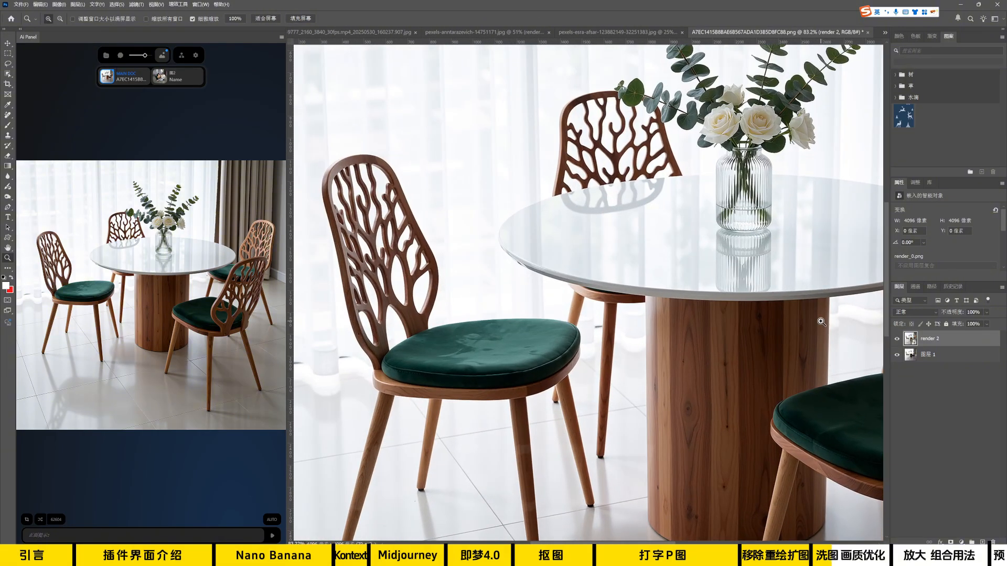
pyautogui.click(897, 339)
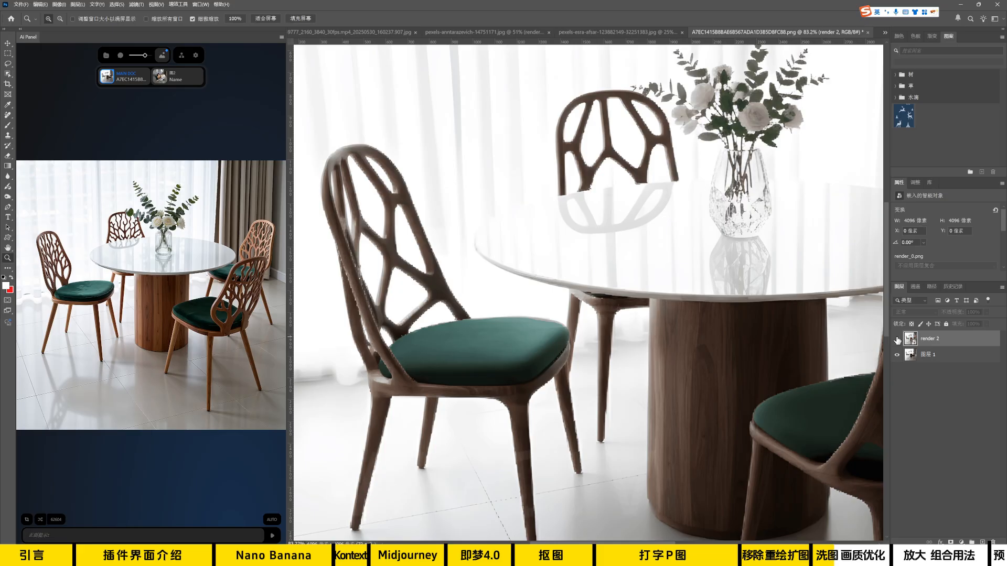
pyautogui.click(897, 339)
pyautogui.moveTo(757, 407); pyautogui.dragTo(662, 328)
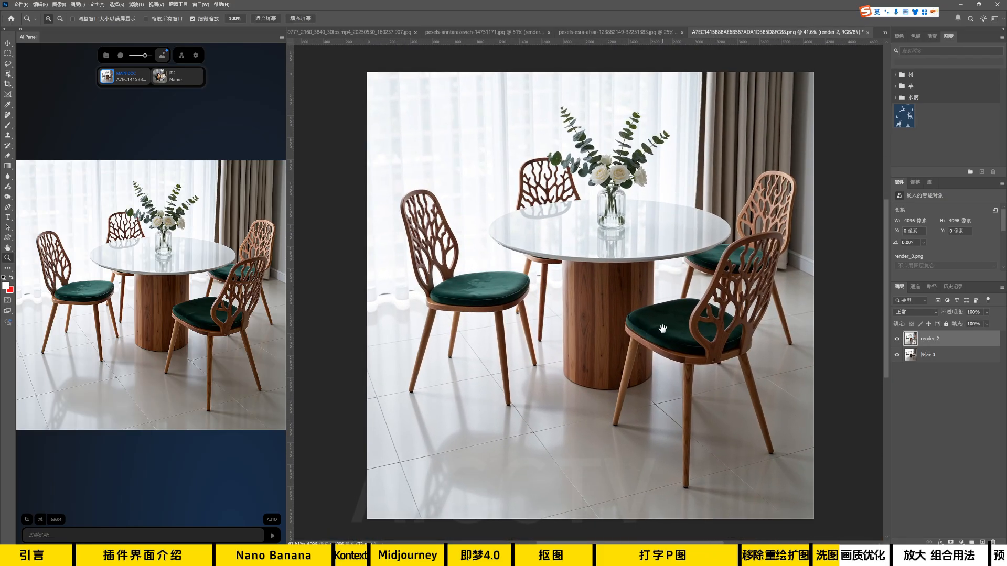
pyautogui.click(897, 341)
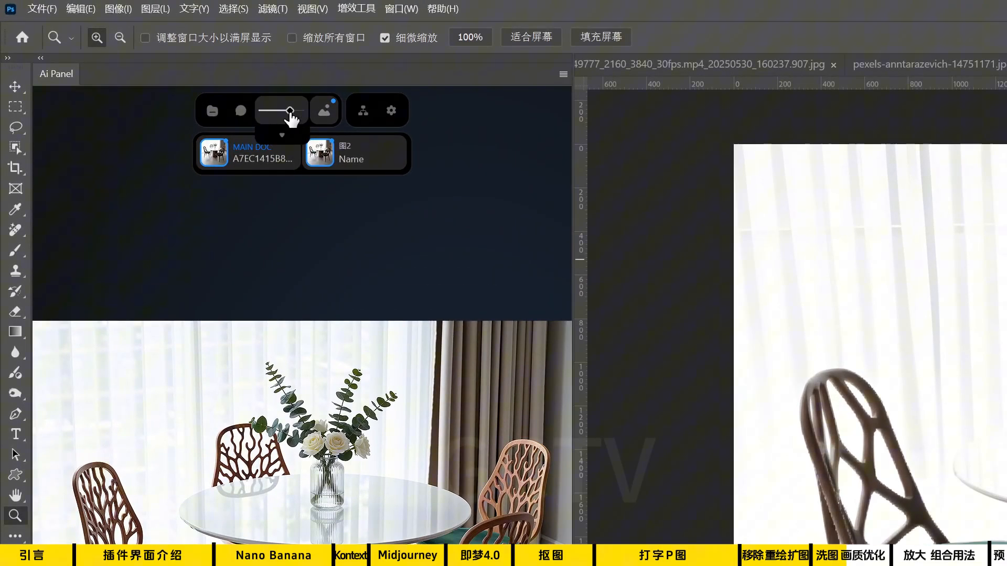
# Lower the optimization strength to 0.3, add the regenerated dining picture to the document, and compare it with the original.
pyautogui.moveTo(289, 111); pyautogui.dragTo(273, 111)
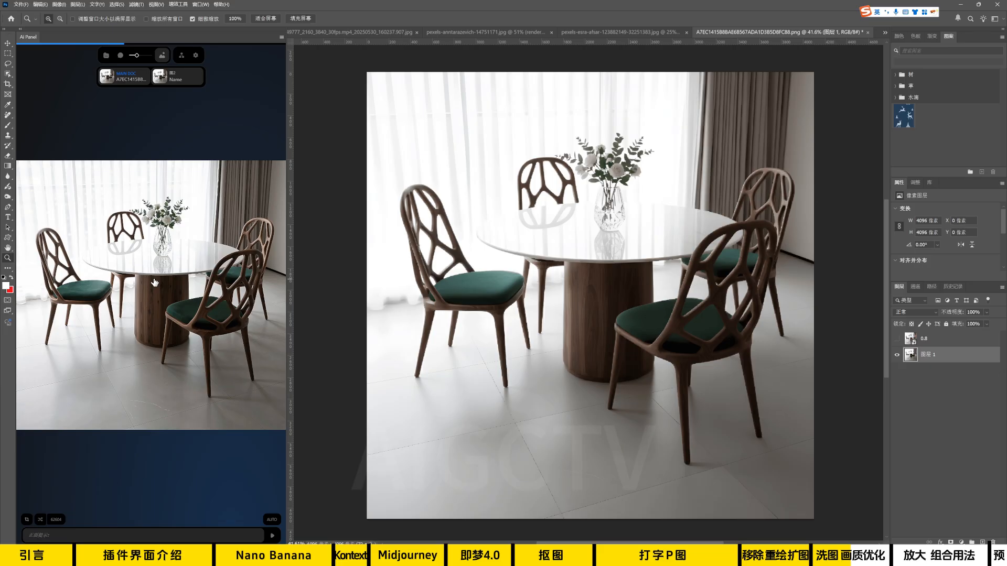
pyautogui.click(155, 283)
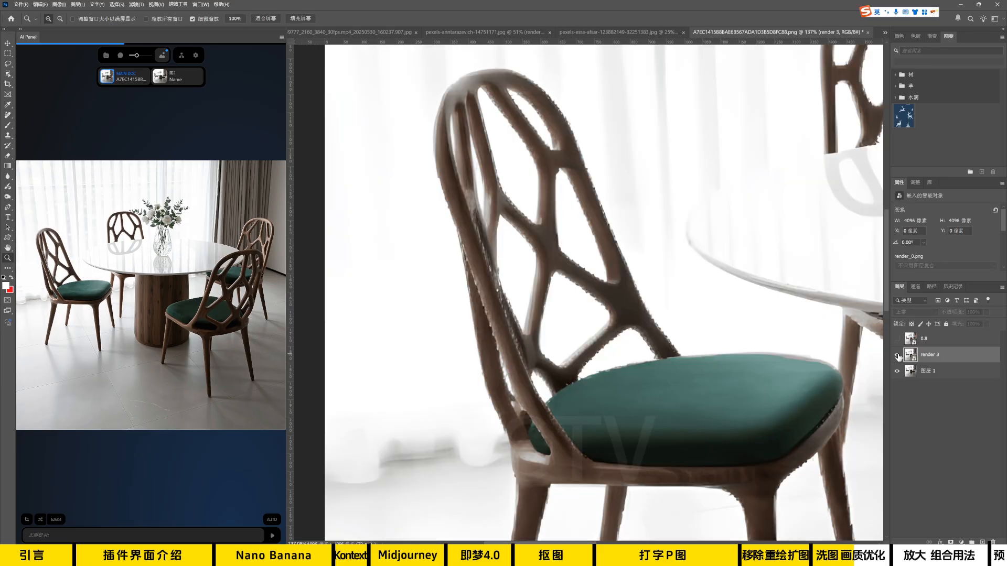
pyautogui.click(898, 356)
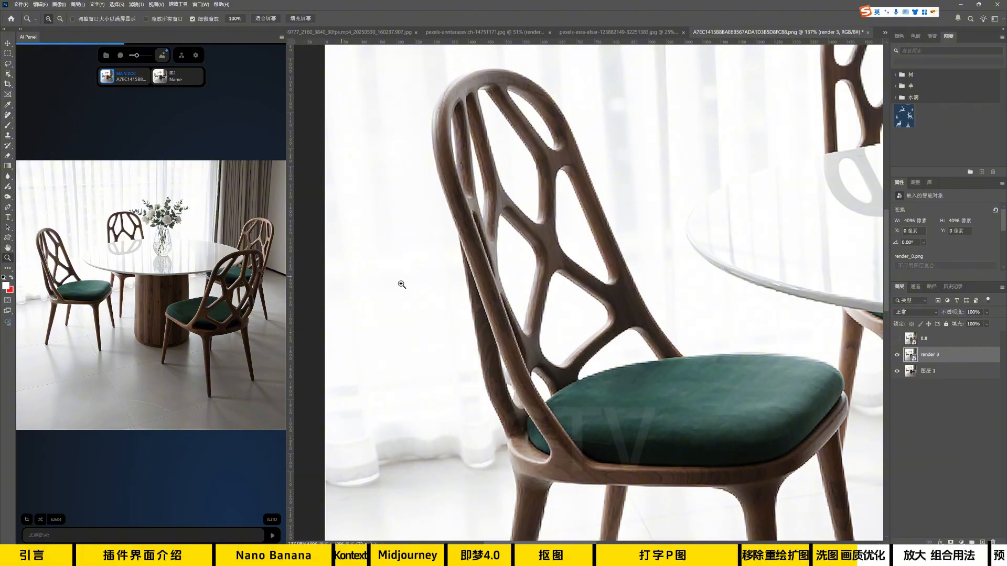
pyautogui.moveTo(780, 387); pyautogui.dragTo(636, 193)
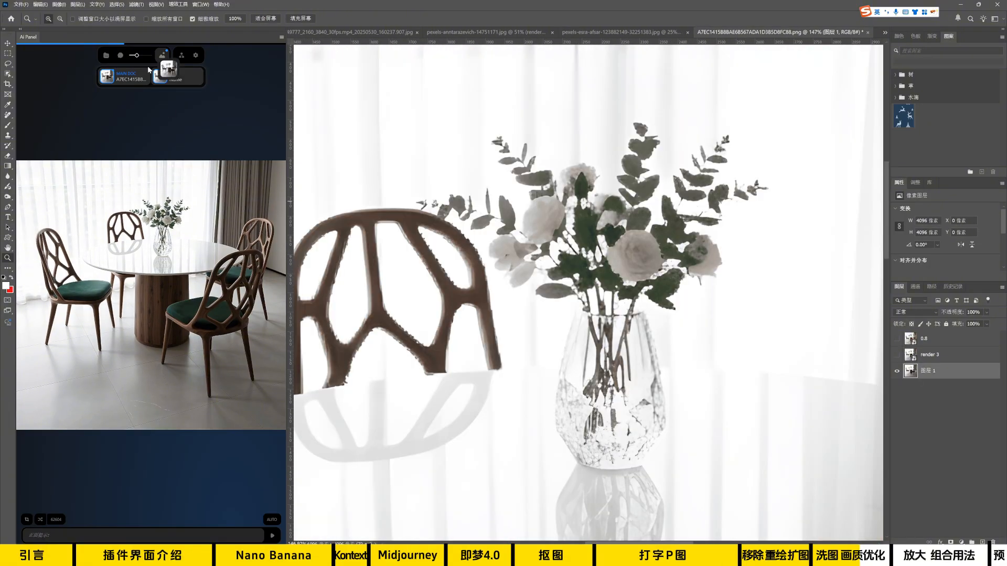
# Regenerate the original dining picture at strength 0.5, and compare the 0.3 and 0.5 layers around the chair's seat and legs.
pyautogui.moveTo(149, 68); pyautogui.dragTo(160, 75)
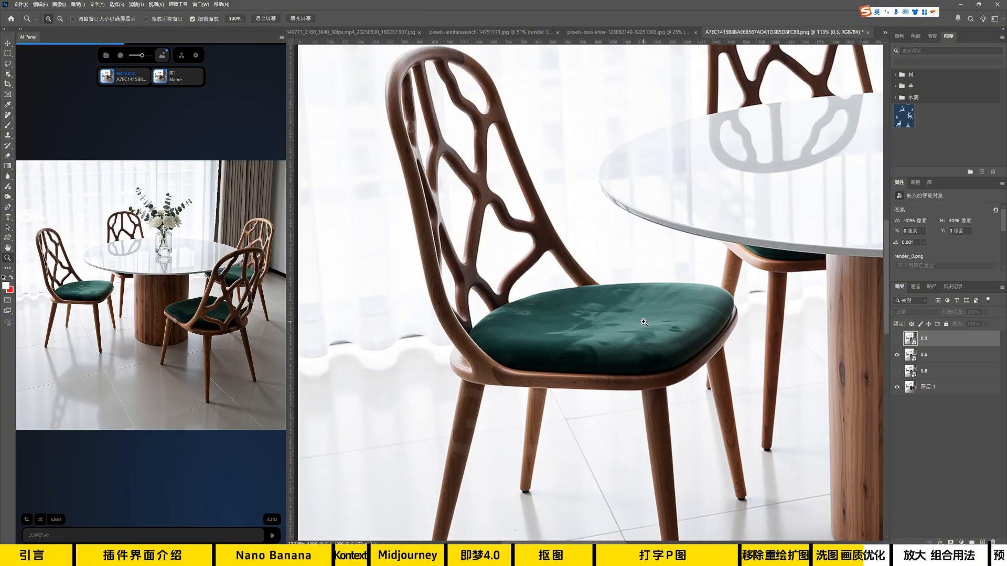
pyautogui.moveTo(640, 319); pyautogui.dragTo(647, 256)
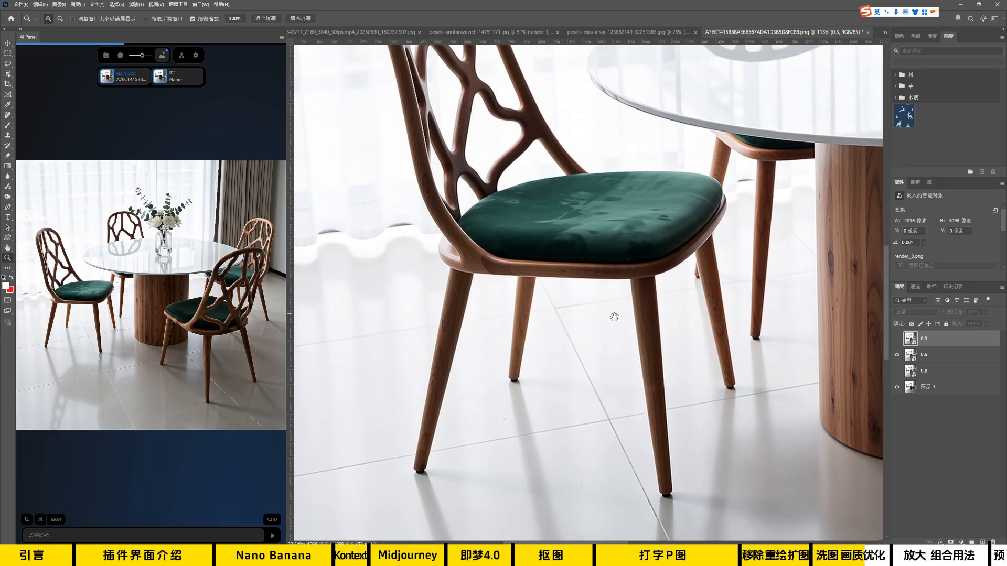
pyautogui.moveTo(587, 341); pyautogui.dragTo(600, 294)
pyautogui.scroll(2, 541, 296)
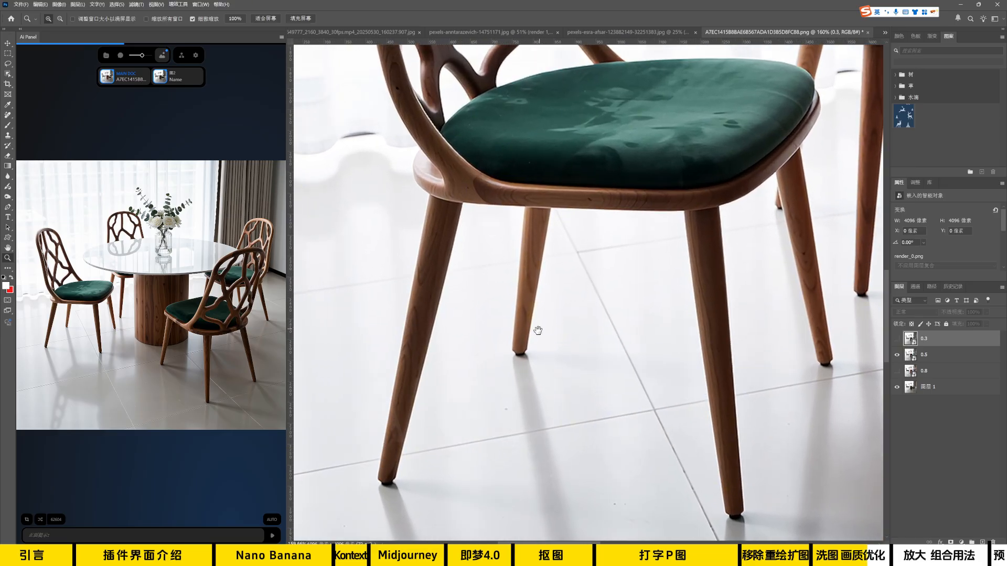
pyautogui.moveTo(538, 330); pyautogui.dragTo(555, 279)
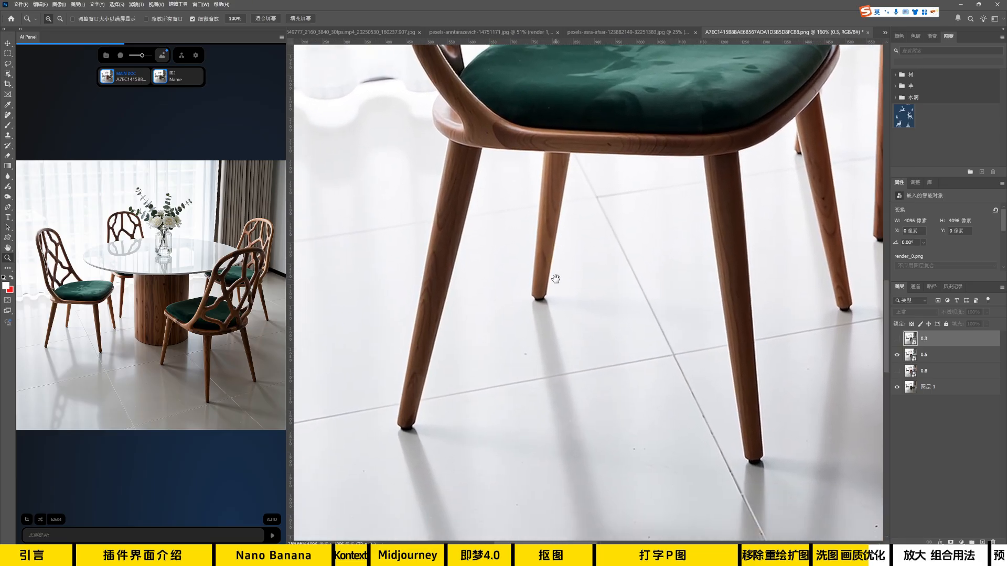
pyautogui.click(896, 339)
pyautogui.click(896, 339)
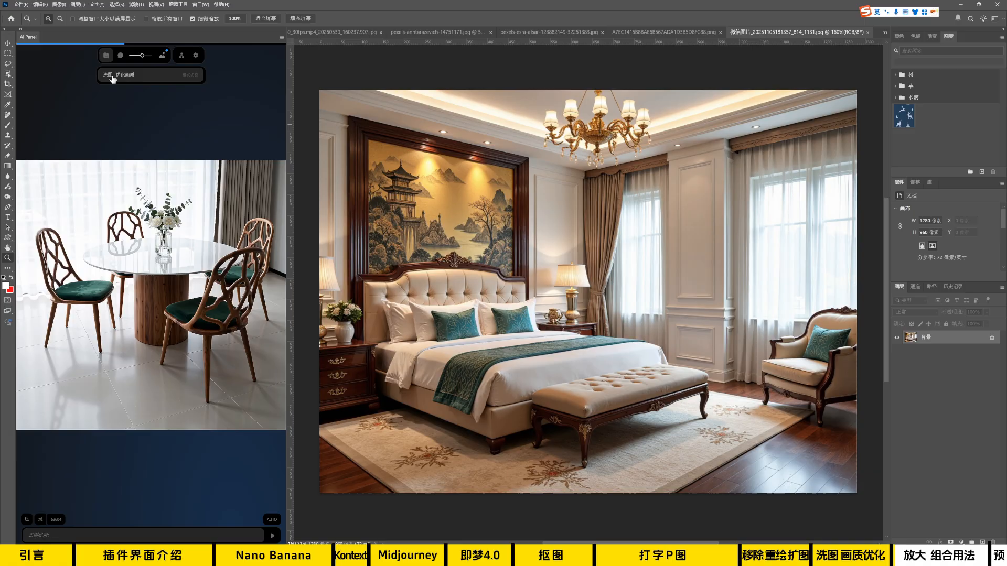
# Switch the AI panel's mode to 放大-SeedVR2, upscale the bedroom picture, and add the result to the document.
pyautogui.click(112, 79)
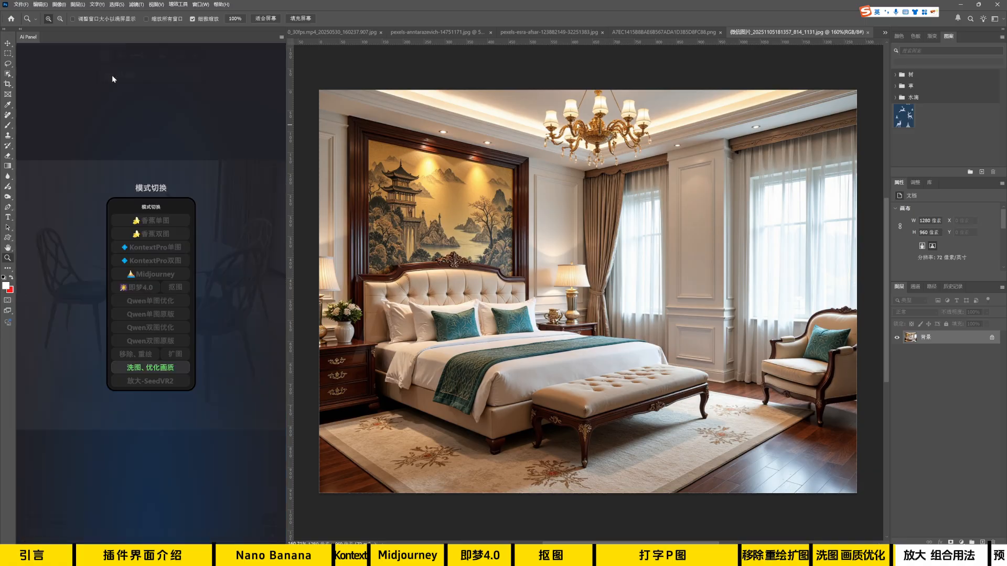
pyautogui.click(157, 387)
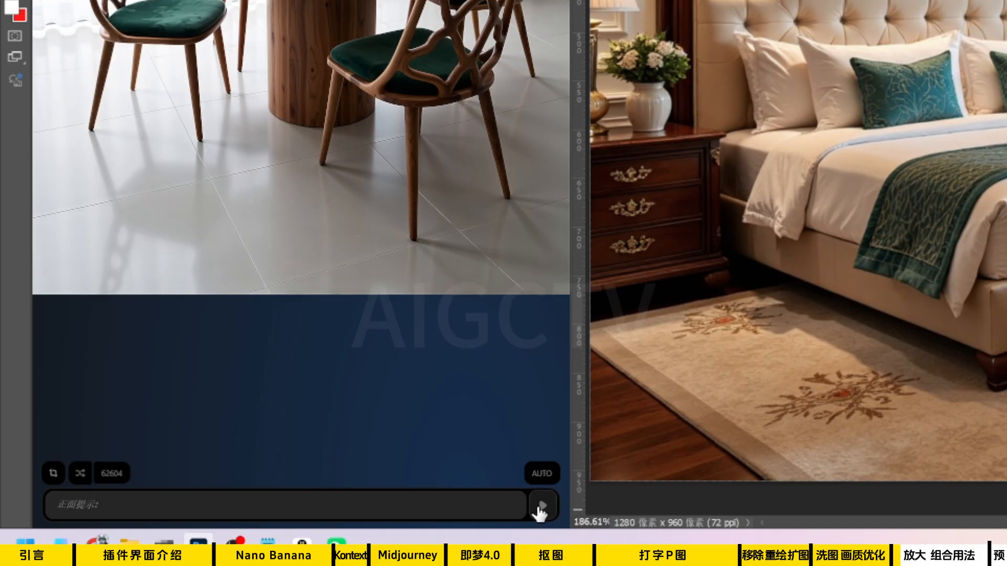
pyautogui.click(540, 508)
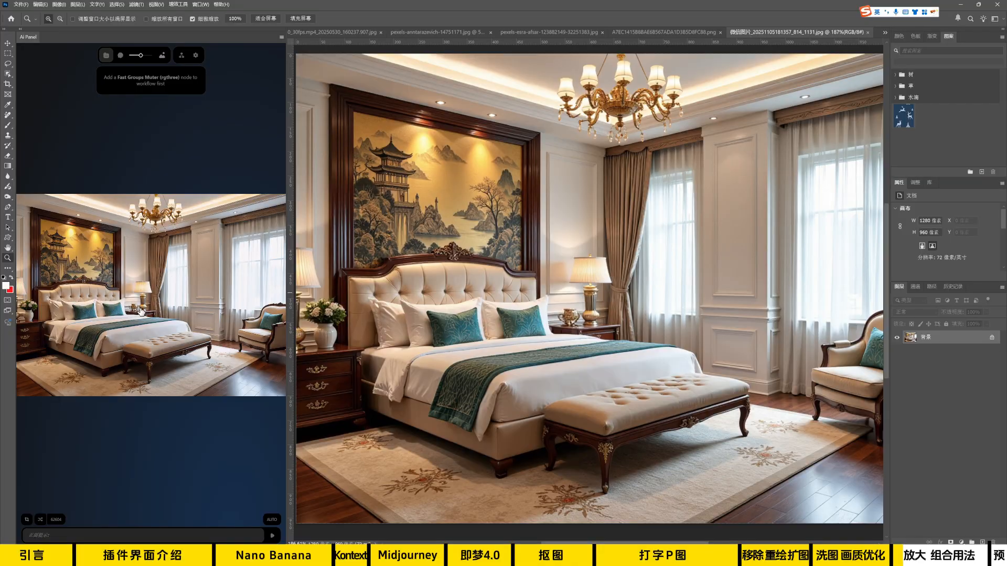
pyautogui.click(144, 307)
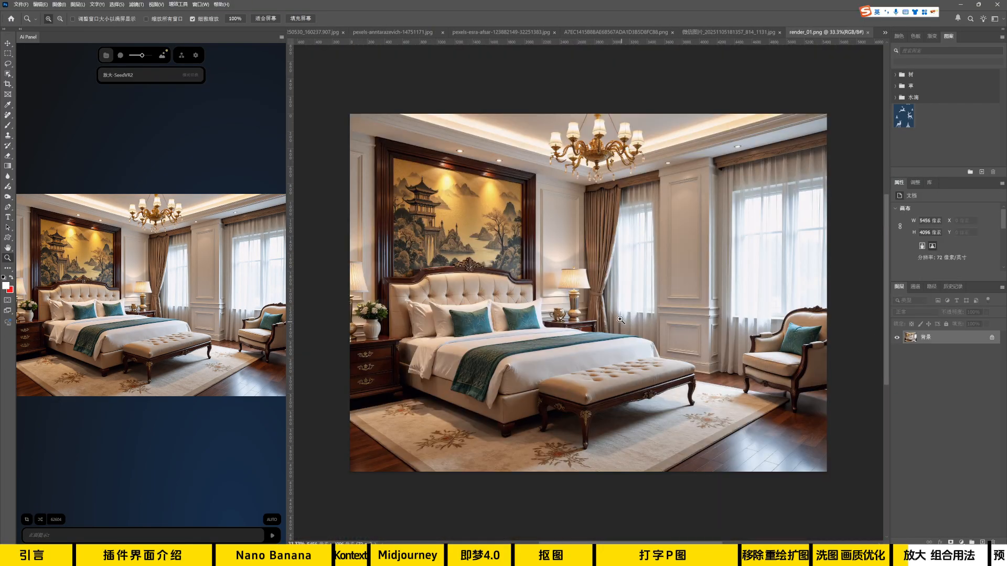
# Copy the original bedroom background into render_01.png and scale it to 5456 × 4092 pixels over the upscaled image.
pyautogui.click(744, 34)
pyautogui.click(913, 353)
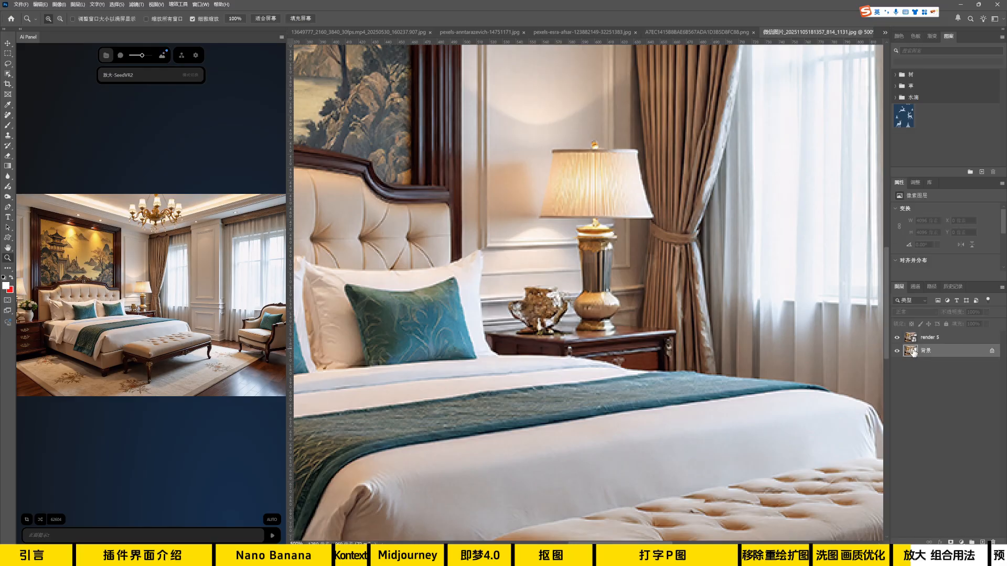
pyautogui.click(886, 33)
pyautogui.click(844, 82)
pyautogui.hotkey('ctrl', 'v')
pyautogui.press('v')
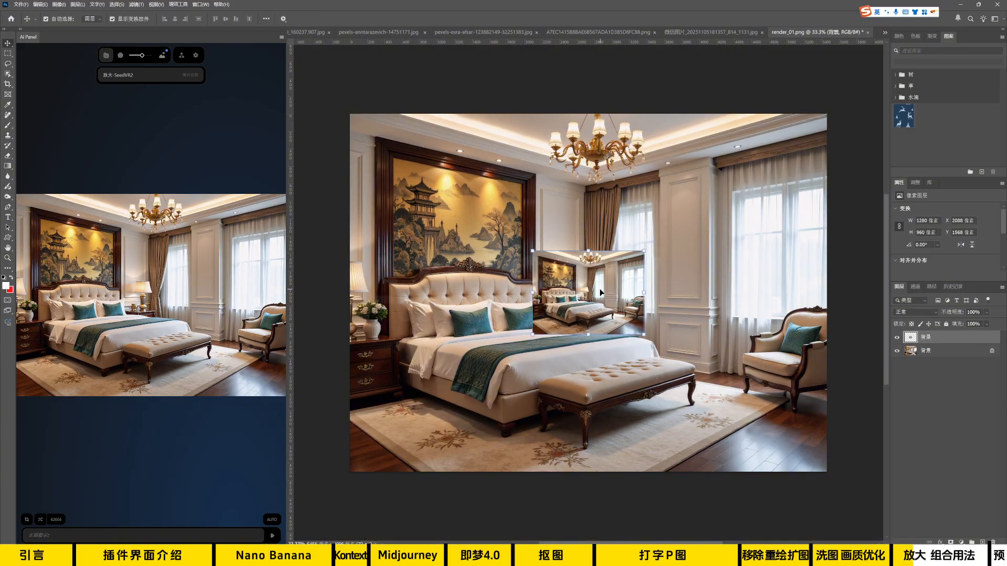
pyautogui.moveTo(591, 292); pyautogui.dragTo(827, 186)
pyautogui.moveTo(704, 206); pyautogui.dragTo(703, 341)
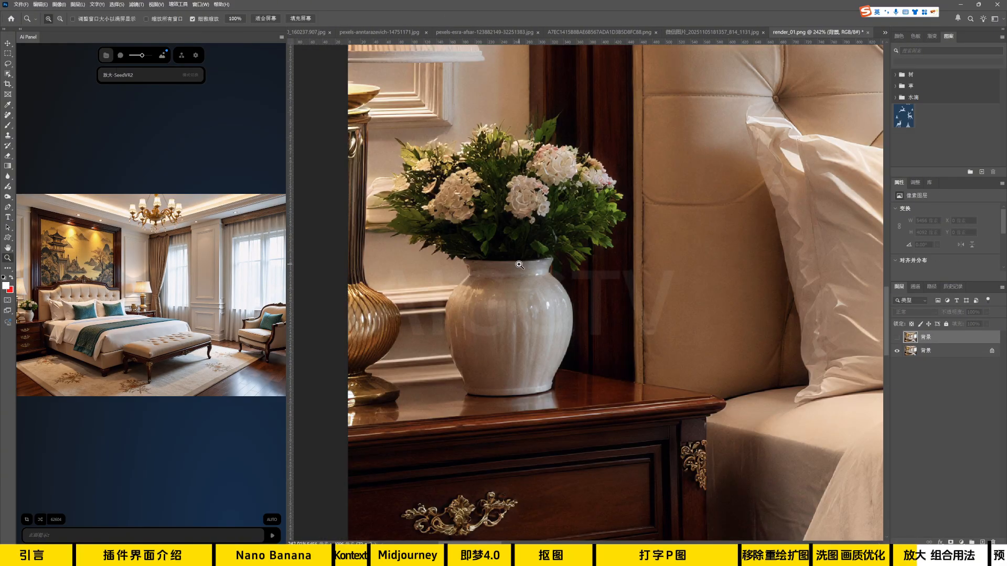
# Toggle the pasted original layer to compare the flower vase's details with the upscaled image.
pyautogui.moveTo(519, 264); pyautogui.dragTo(566, 307)
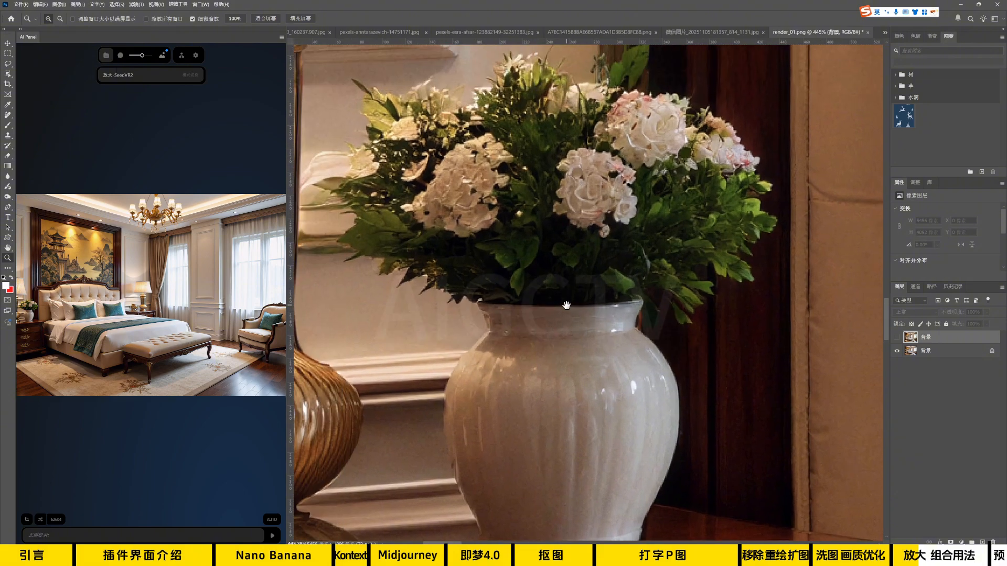
pyautogui.click(897, 338)
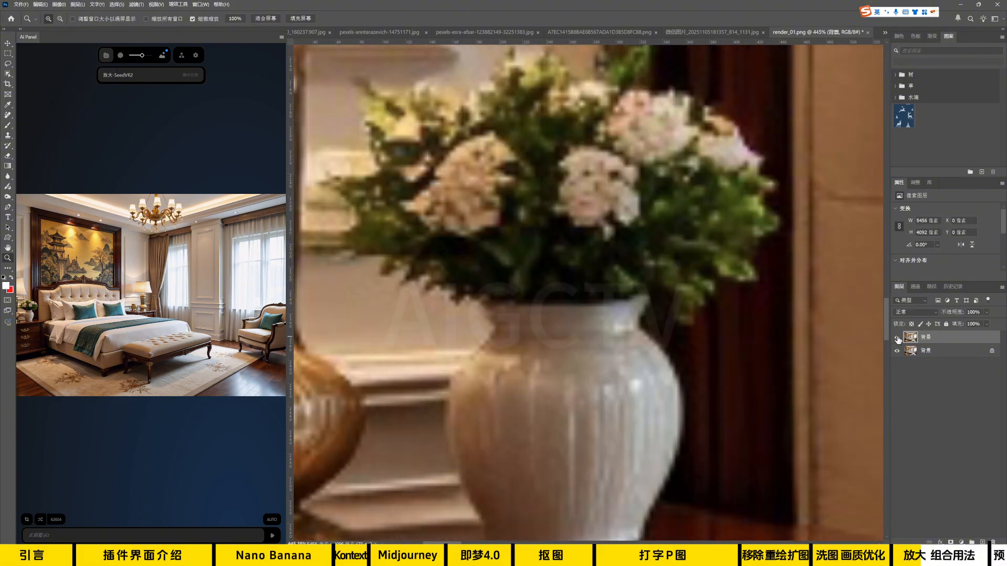
pyautogui.click(897, 339)
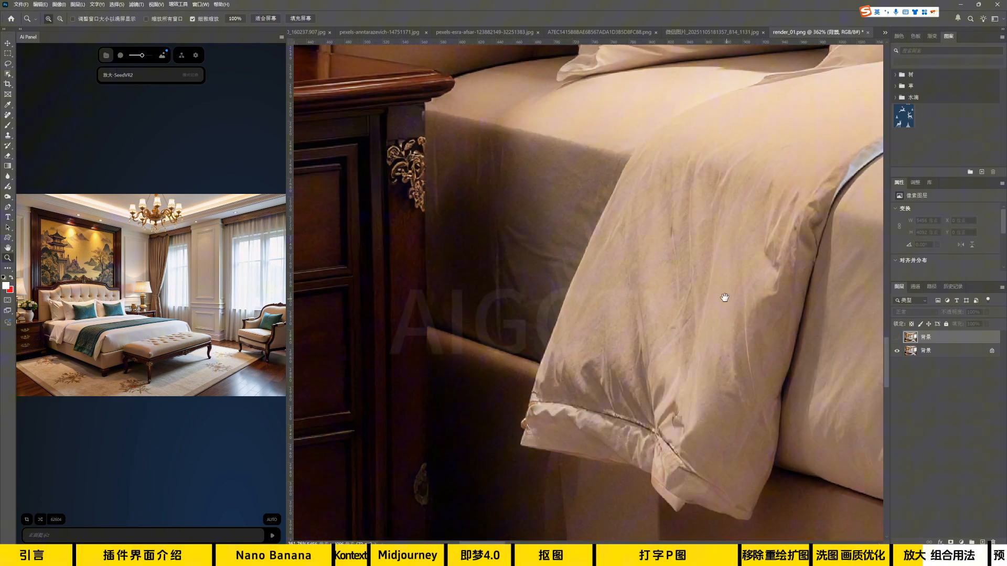
# Toggle the pasted original layer to compare the teal pillow and the bench's gold leg ornament with the upscaled image.
pyautogui.moveTo(724, 297); pyautogui.dragTo(467, 430)
pyautogui.moveTo(591, 299); pyautogui.dragTo(336, 314)
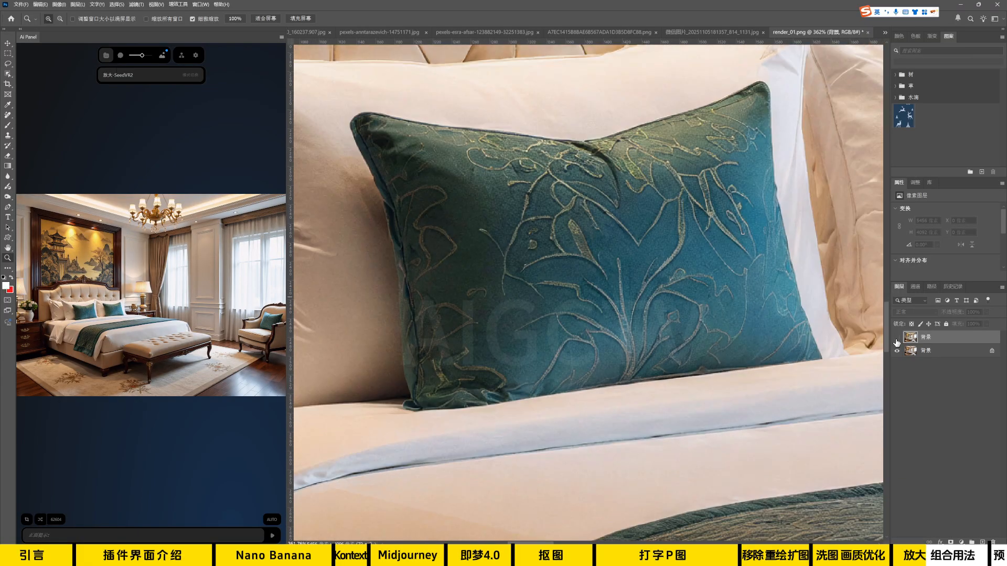
pyautogui.click(897, 339)
pyautogui.click(897, 339)
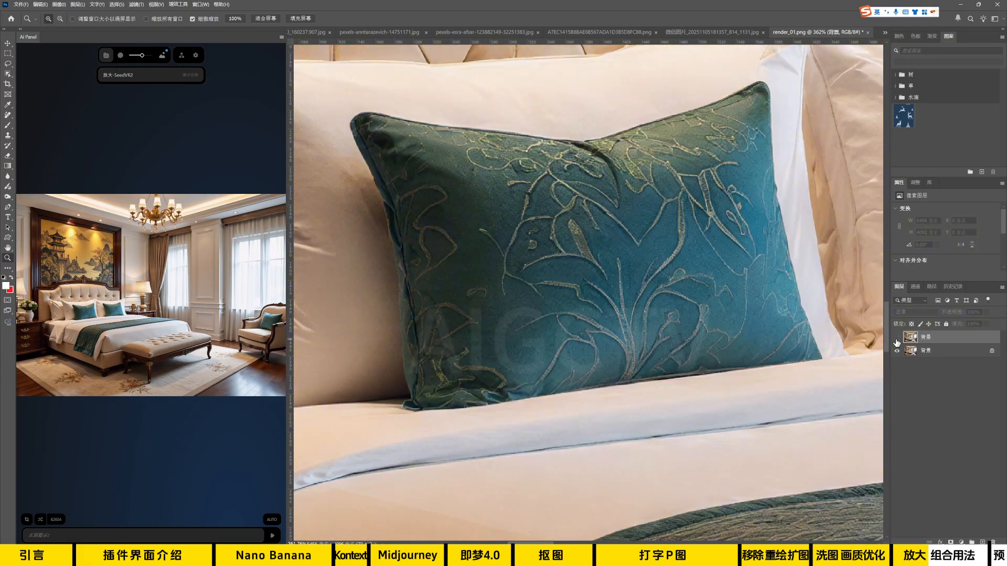
pyautogui.click(897, 339)
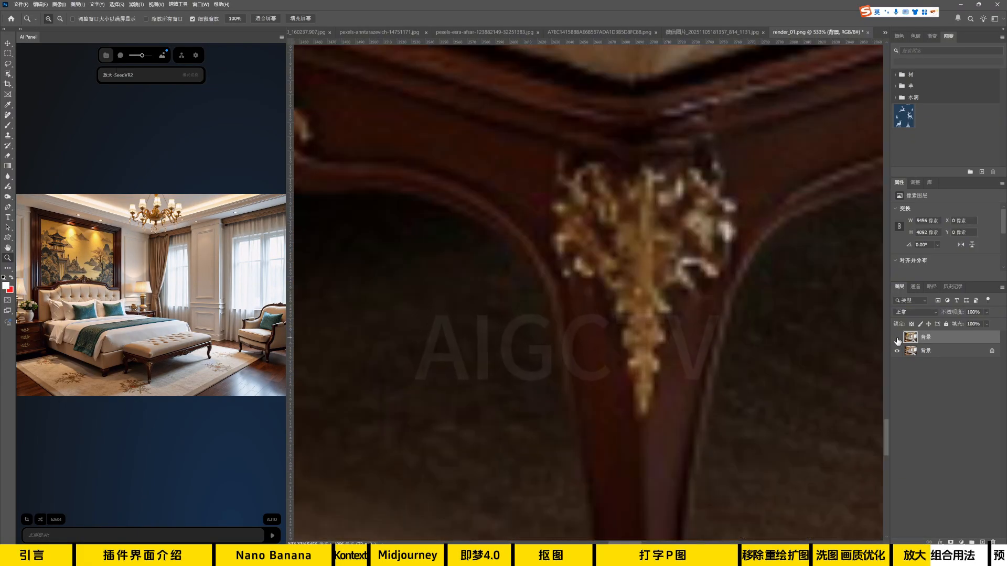
pyautogui.click(897, 339)
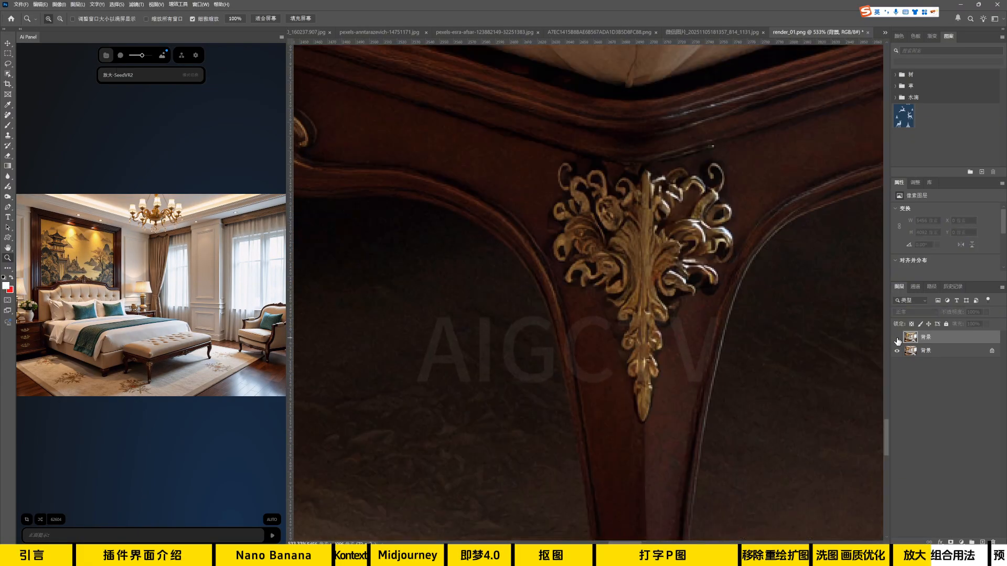
pyautogui.click(897, 339)
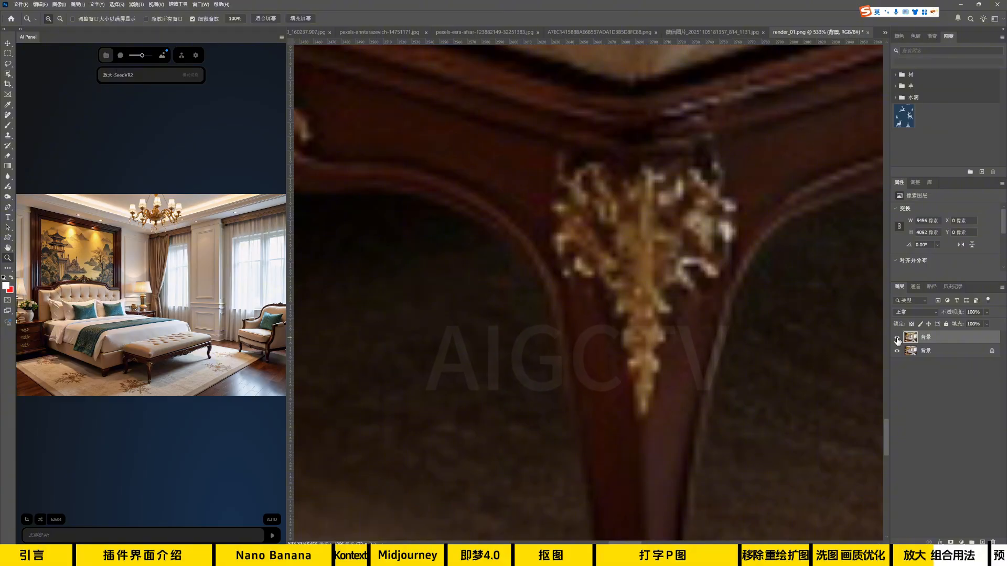
pyautogui.click(896, 340)
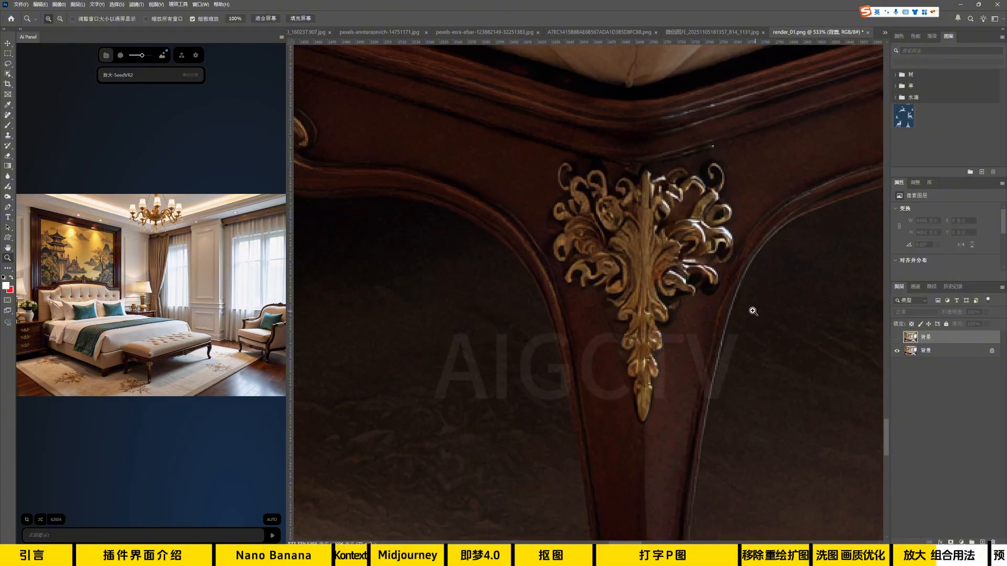
# Toggle the pasted original layer to compare the nightstand's gold ornament and lamp base with the upscaled image.
pyautogui.moveTo(754, 312); pyautogui.dragTo(716, 306)
pyautogui.moveTo(722, 258); pyautogui.dragTo(567, 498)
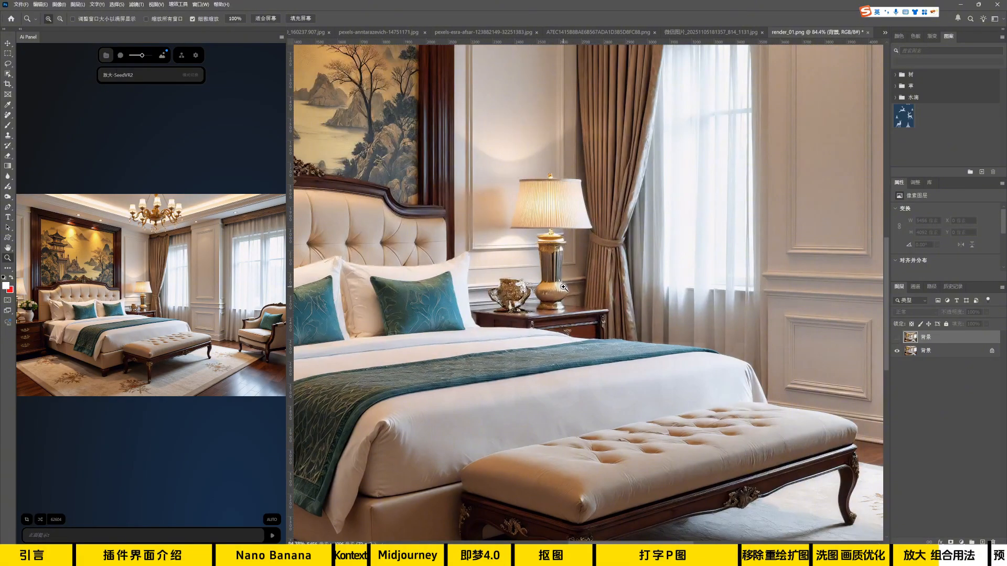
pyautogui.moveTo(538, 274); pyautogui.dragTo(573, 295)
pyautogui.moveTo(538, 325); pyautogui.dragTo(629, 280)
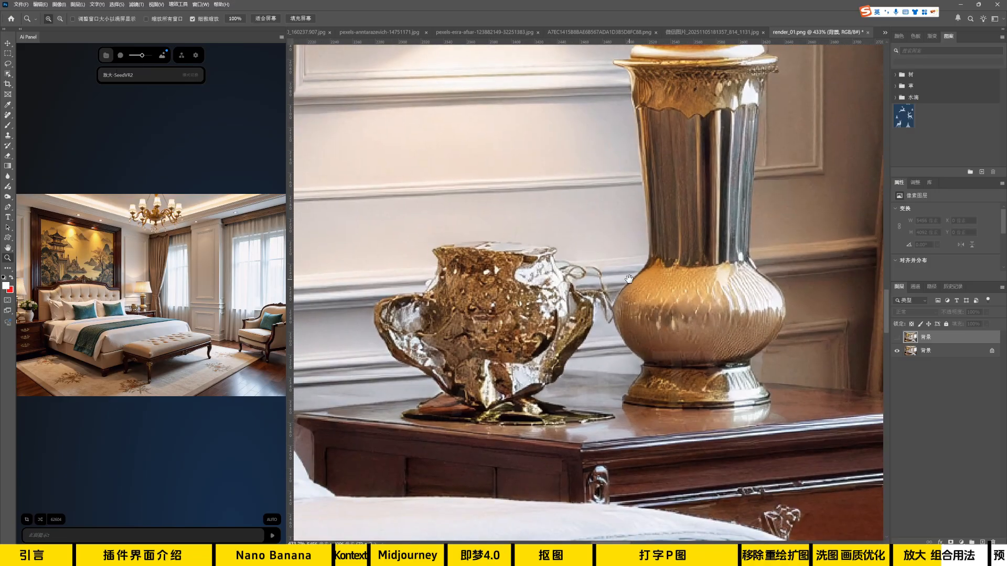
pyautogui.moveTo(572, 324); pyautogui.dragTo(662, 221)
pyautogui.moveTo(677, 275); pyautogui.dragTo(664, 341)
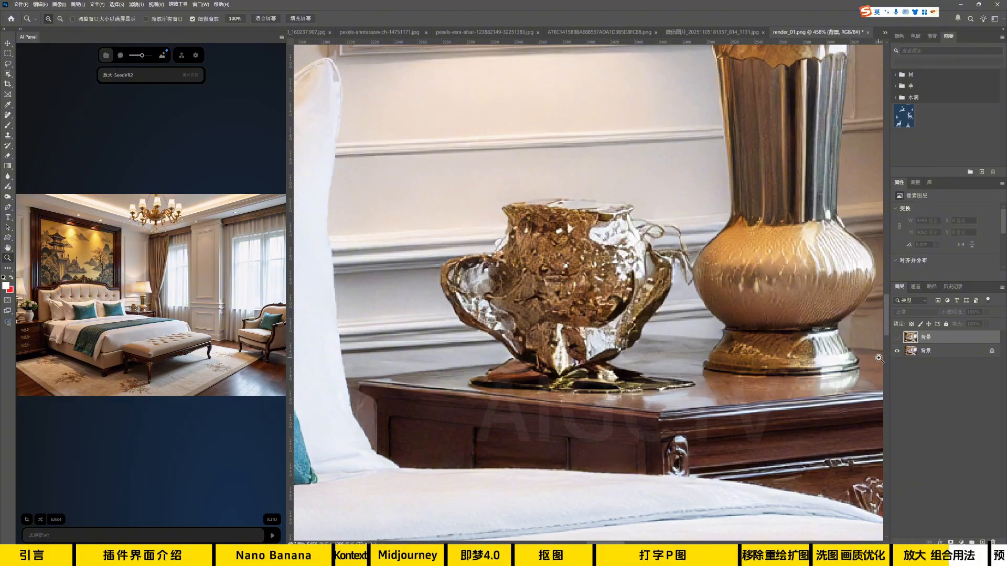
pyautogui.click(897, 338)
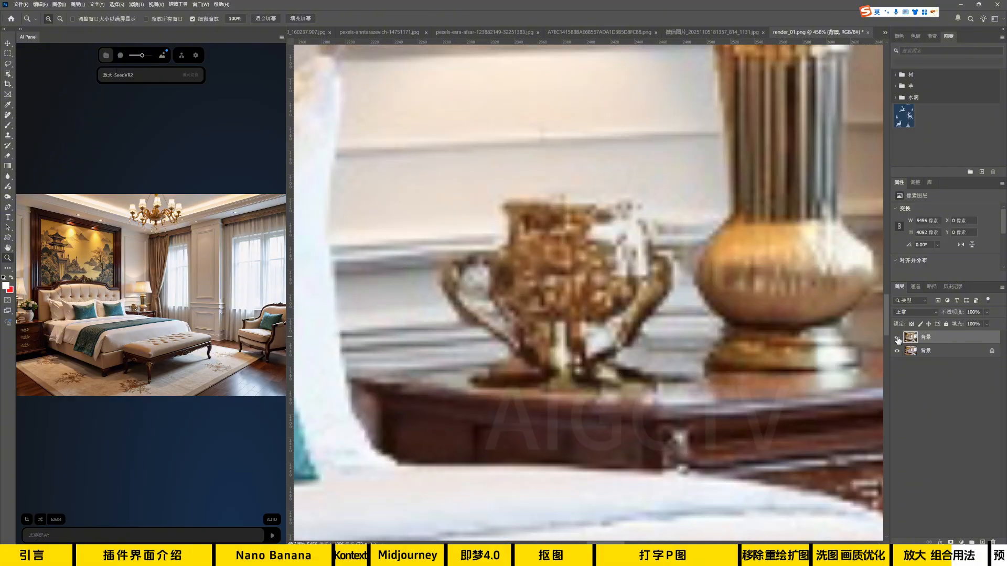
pyautogui.click(897, 337)
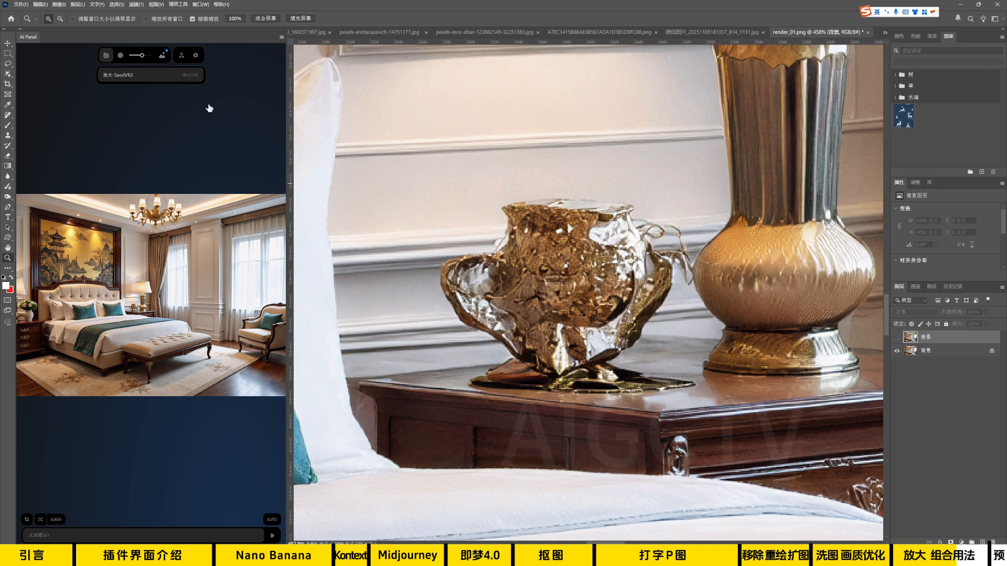
# Switch the AI panel's mode to 洗图、优化画质, enable cropping to the selection, and re-render the nightstand lamp and ornament area.
pyautogui.click(127, 76)
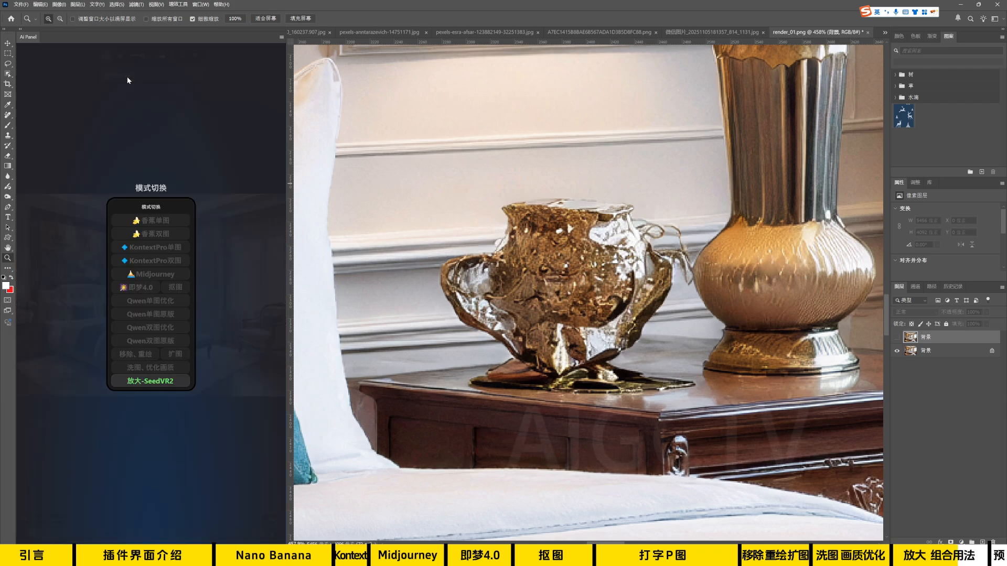
pyautogui.click(163, 371)
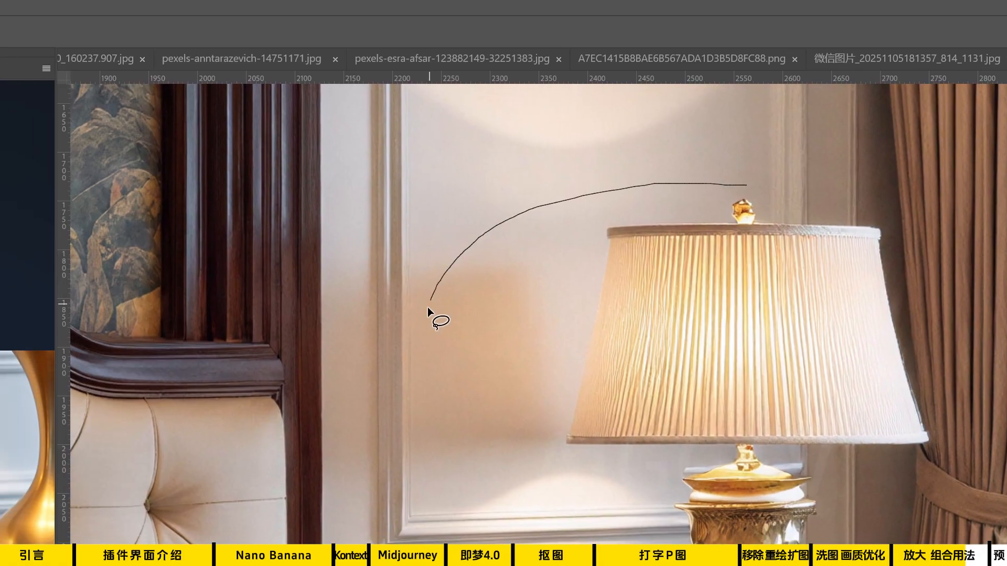
pyautogui.moveTo(427, 307)
pyautogui.mouseDown()
pyautogui.moveTo(506, 414)
pyautogui.moveTo(724, 490)
pyautogui.moveTo(915, 360)
pyautogui.moveTo(1006, 96)
pyautogui.moveTo(874, 0)
pyautogui.mouseUp()
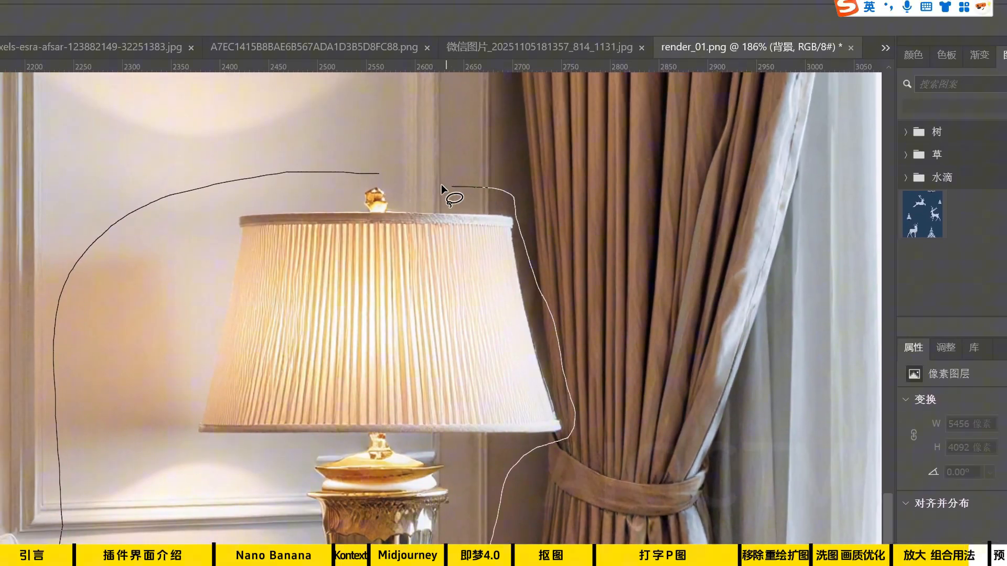
pyautogui.moveTo(442, 184); pyautogui.dragTo(404, 176)
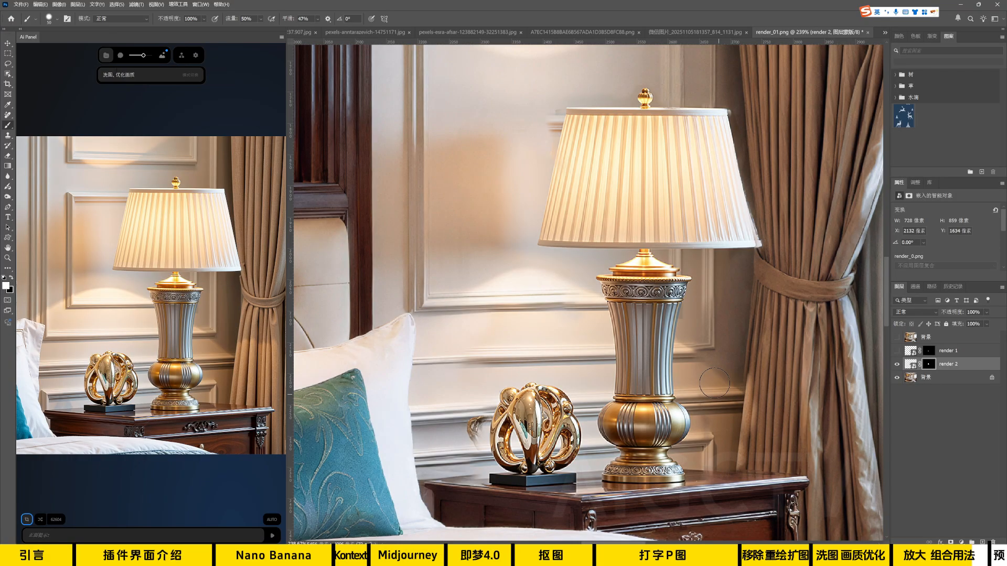
# Retouch the leftover artifacts beside the lampshade and gold ornament on the bottom background layer with the healing tool.
pyautogui.click(7, 63)
pyautogui.moveTo(563, 134)
pyautogui.mouseDown()
pyautogui.moveTo(539, 98)
pyautogui.moveTo(550, 153)
pyautogui.mouseUp()
pyautogui.click(915, 380)
pyautogui.press('j')
pyautogui.click(568, 129)
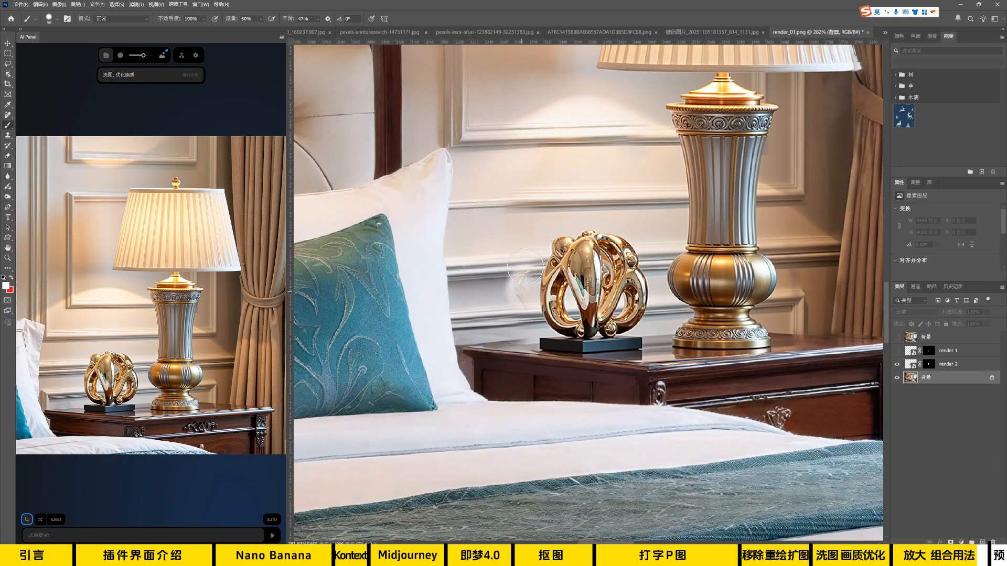